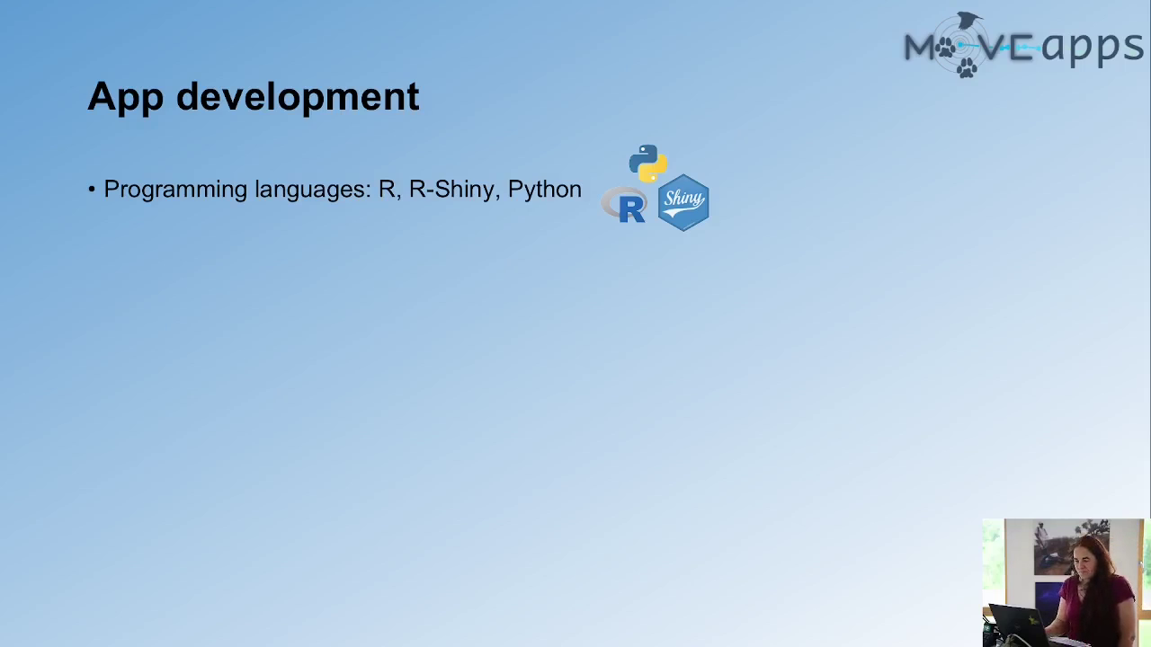
Advance the App development slide so the APP box appears below the languages list.
key("Right")
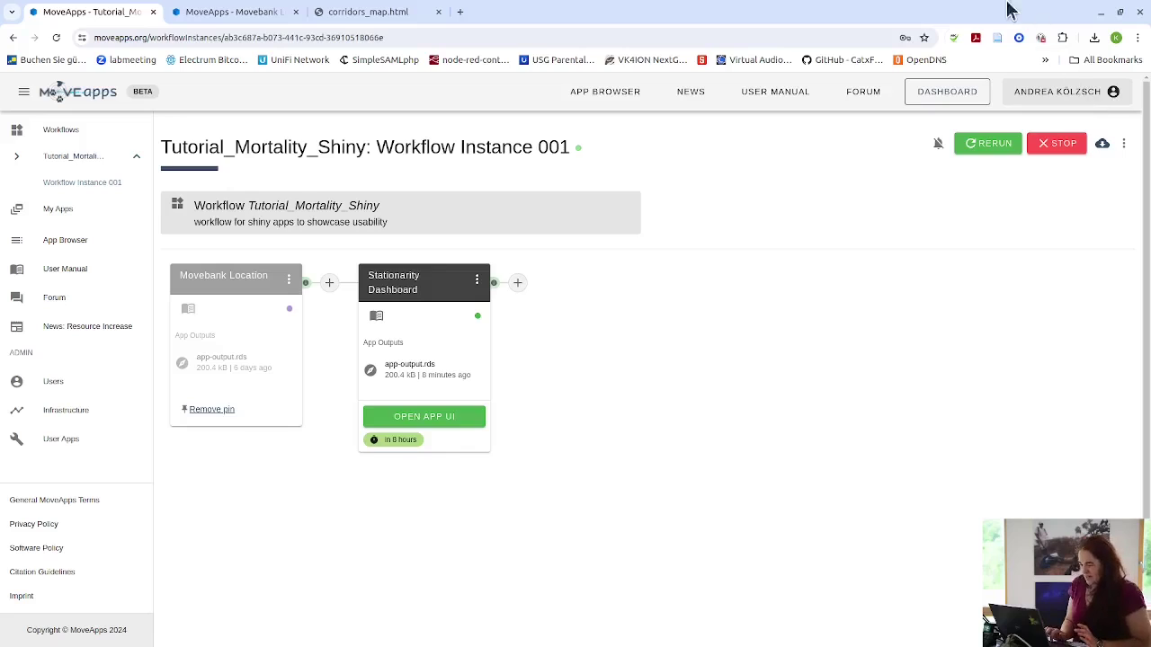
Open the MoveApps user manual and go to R Tutorials > 'How to create an R App'.
left_click(789, 93)
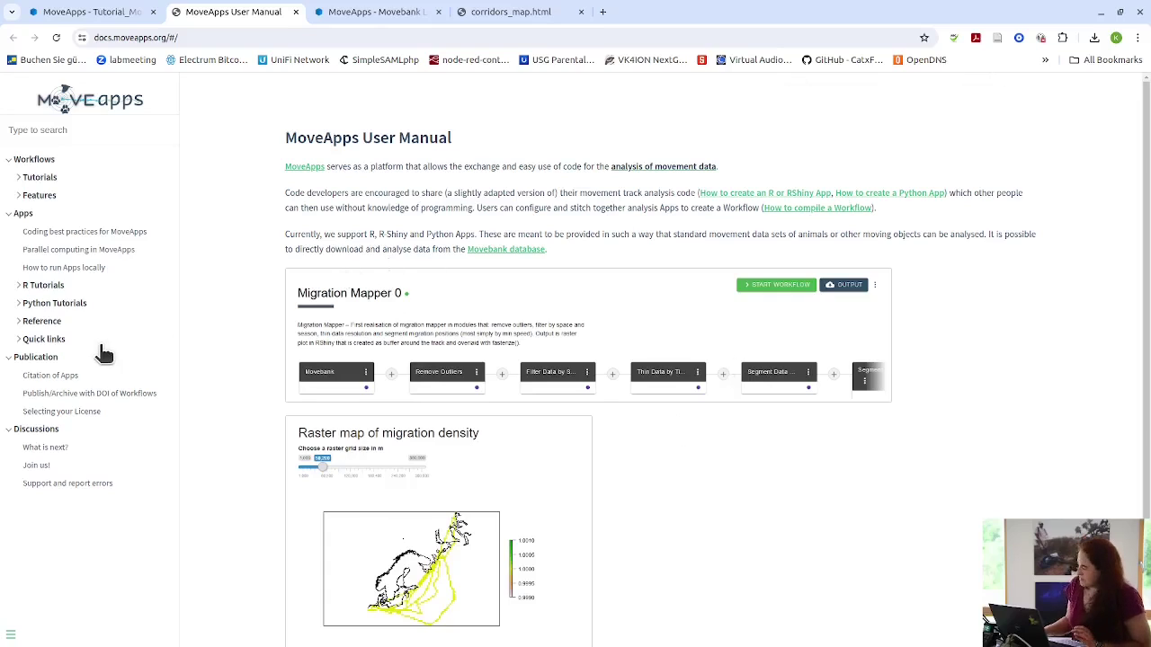
left_click(52, 288)
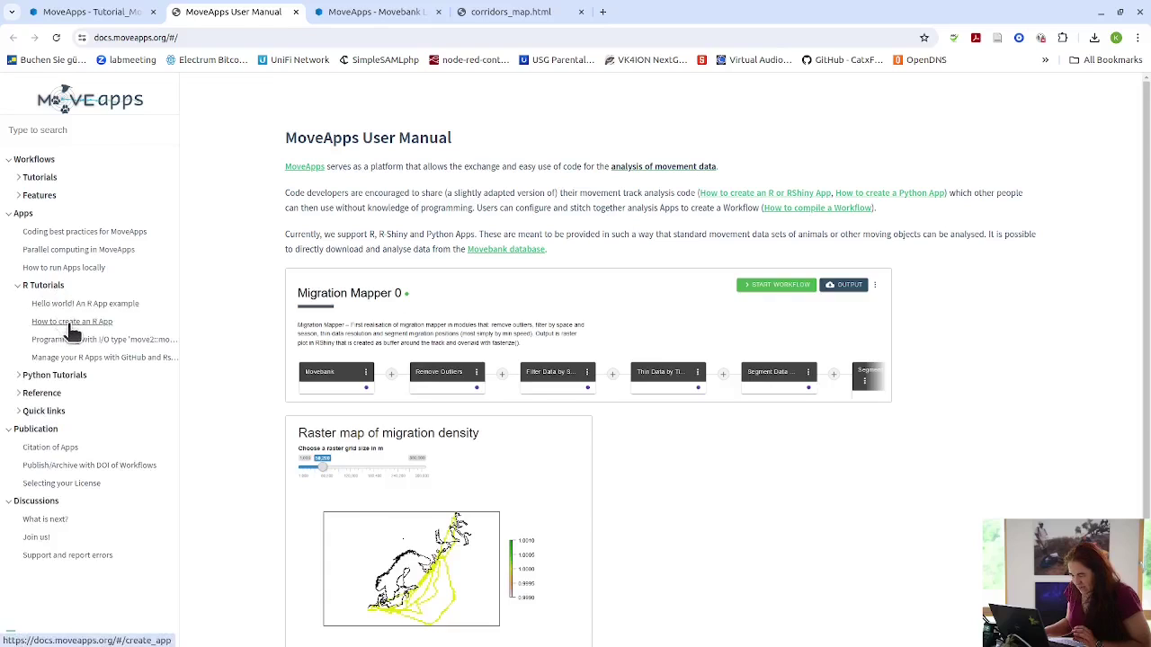
left_click(72, 331)
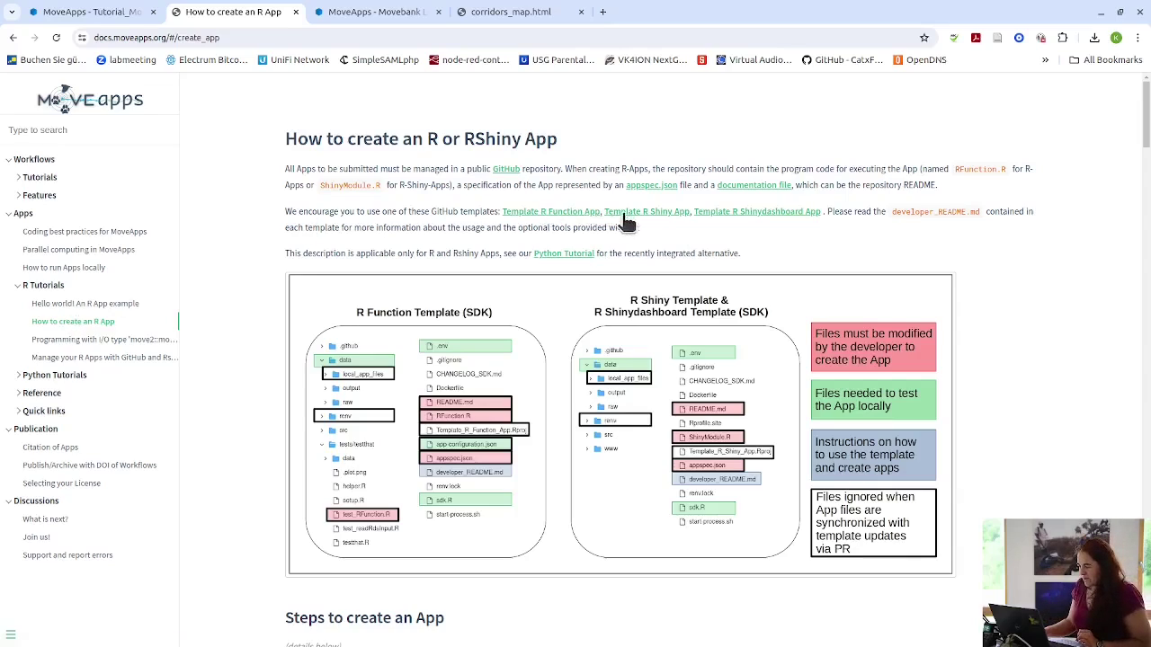
left_click(541, 214)
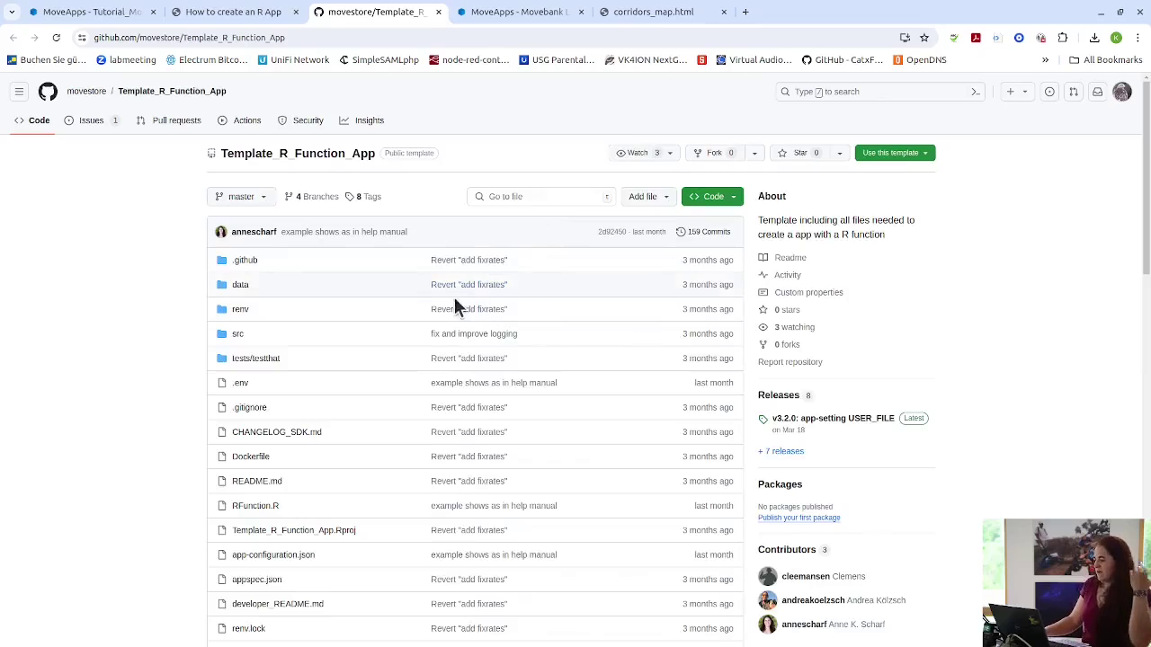
scroll(323, 302, "down", 3)
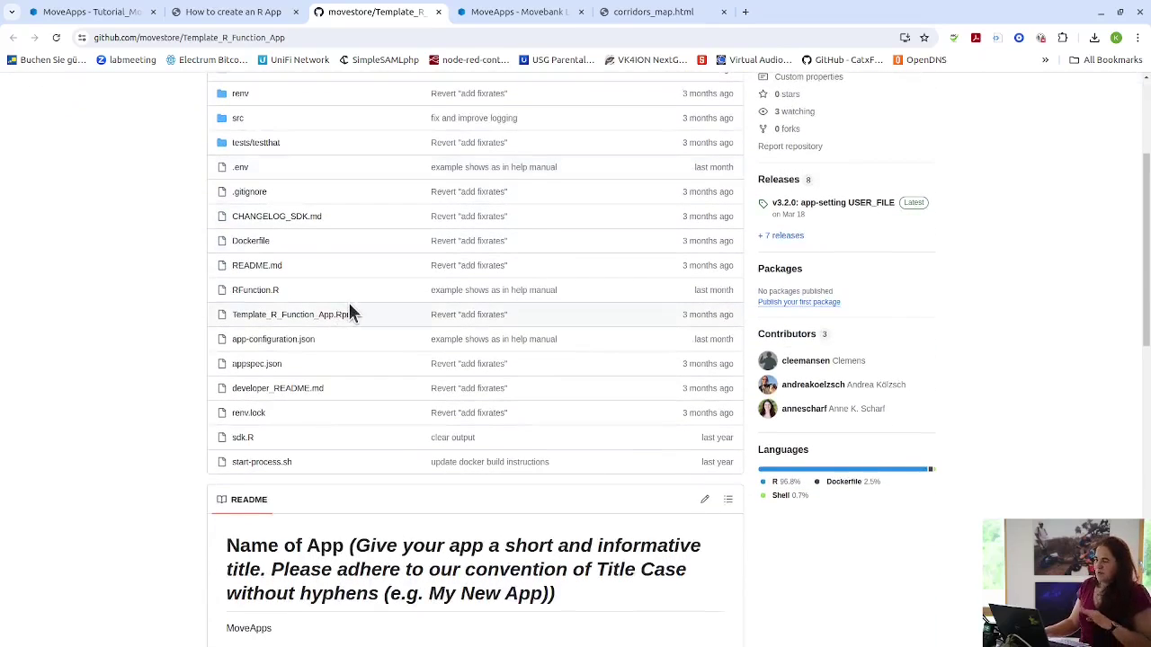
scroll(349, 306, "up", 2)
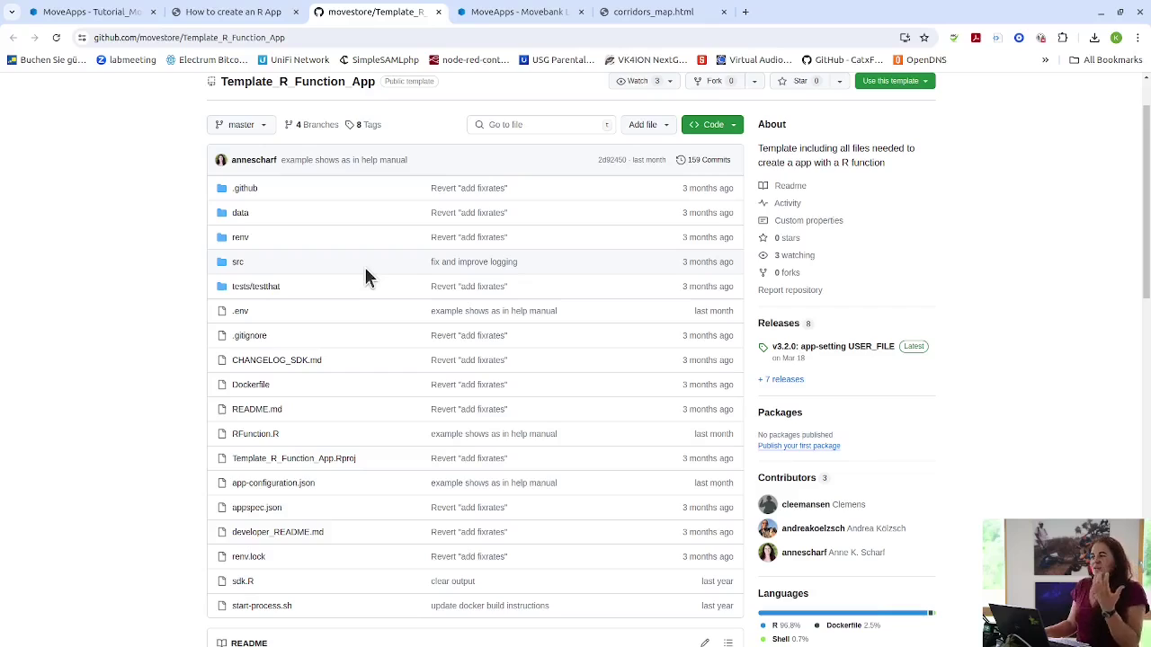
Return to the manual's 'How to create an R or RShiny App' page with its template diagram.
left_click(251, 20)
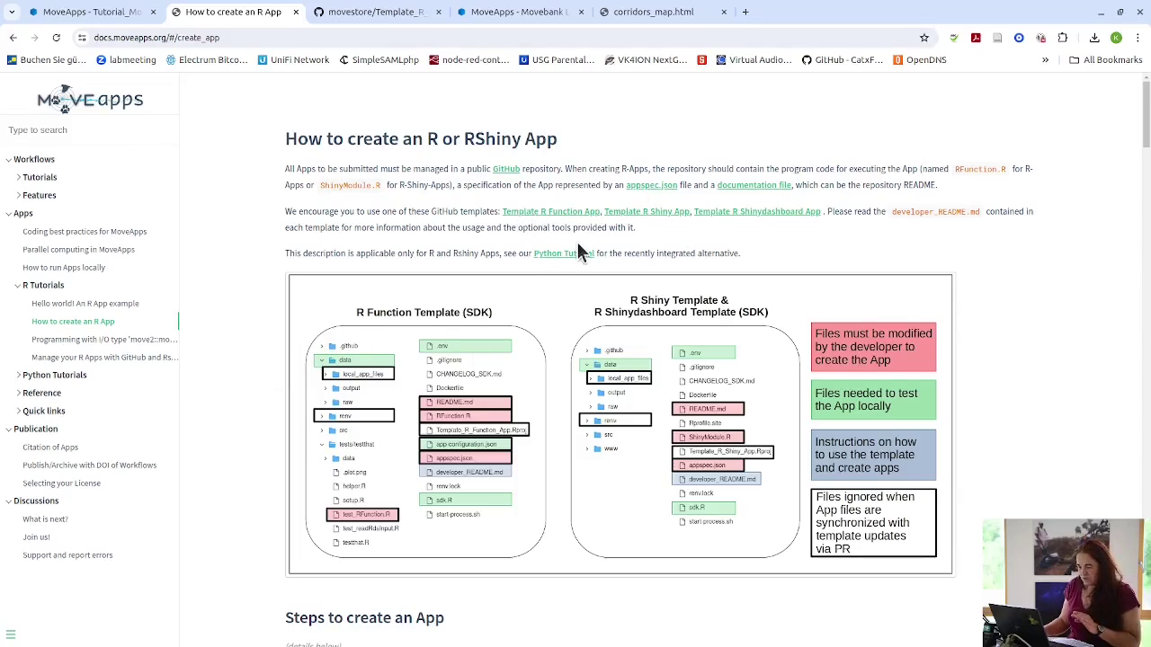
From movestore/Template_R_Function_App, choose 'Use this template' > 'Create a new repository'.
left_click(377, 15)
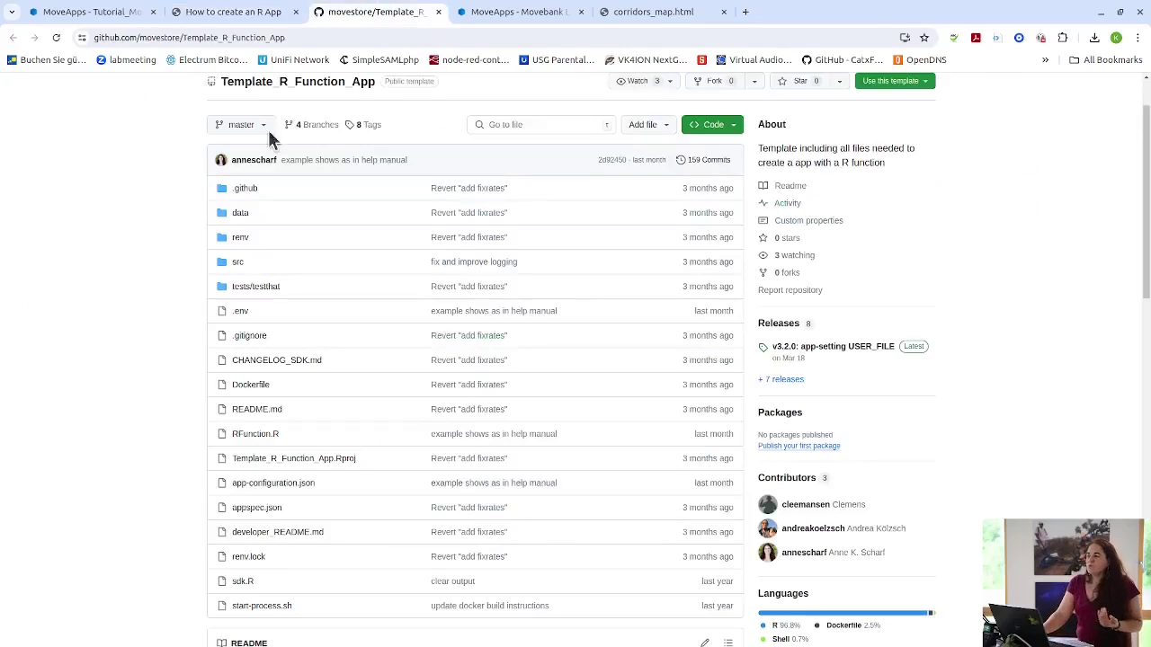
scroll(90, 308, "up", 1)
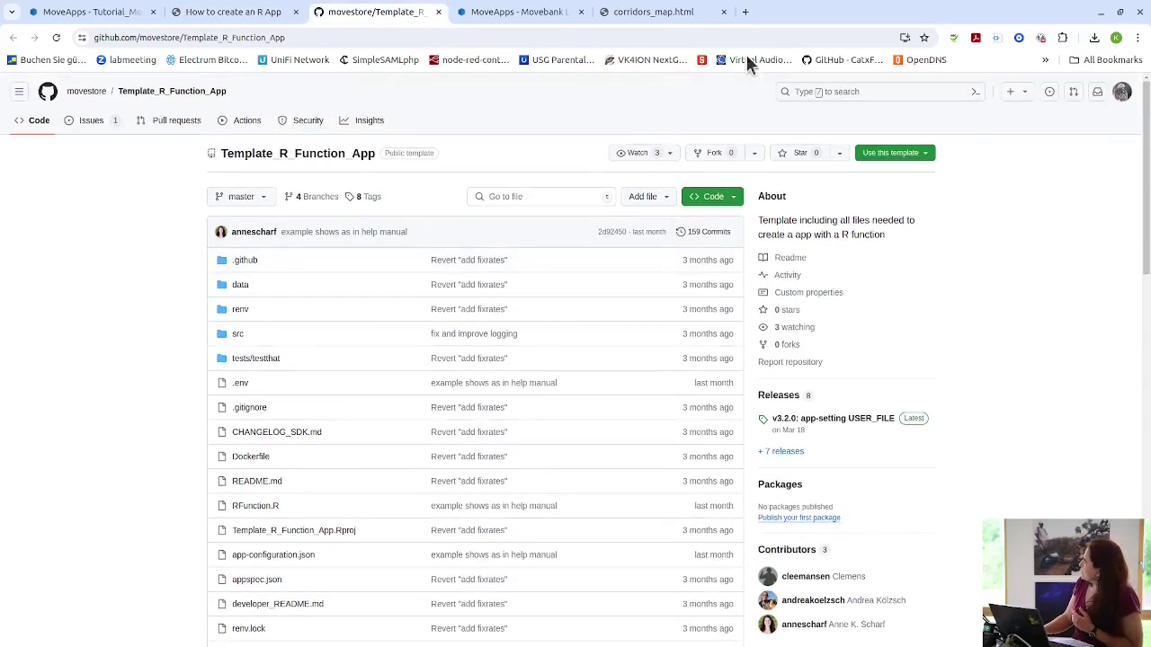
left_click(924, 154)
left_click(914, 174)
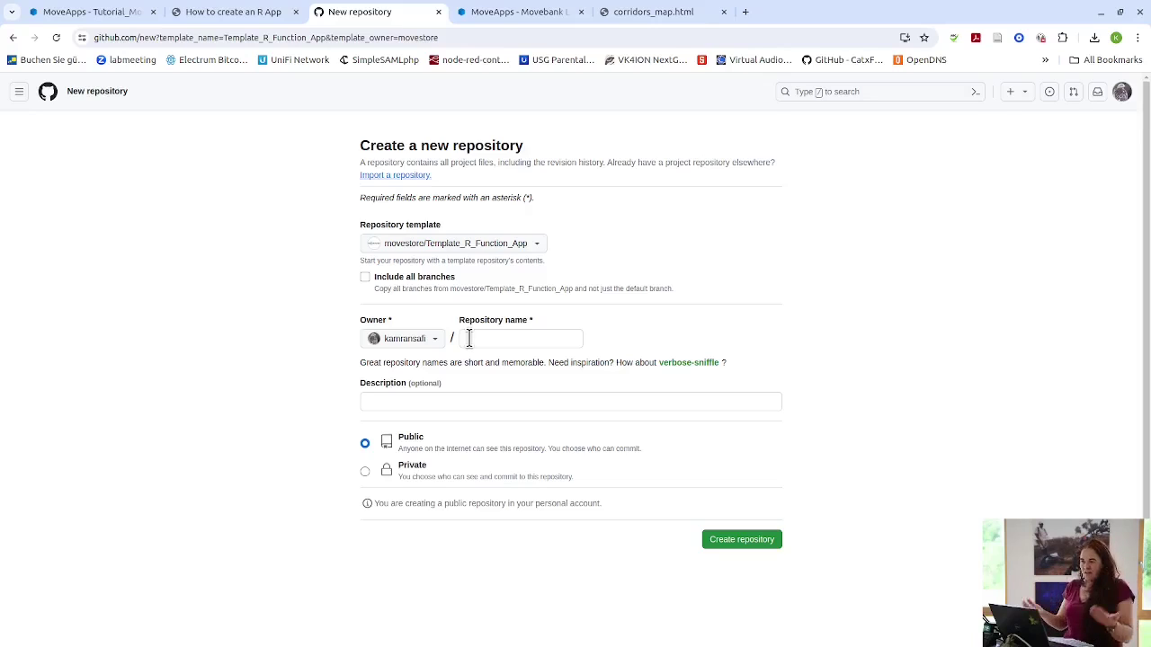
Switch back to the 'How to create an R App' MoveApps documentation tab.
left_click(235, 18)
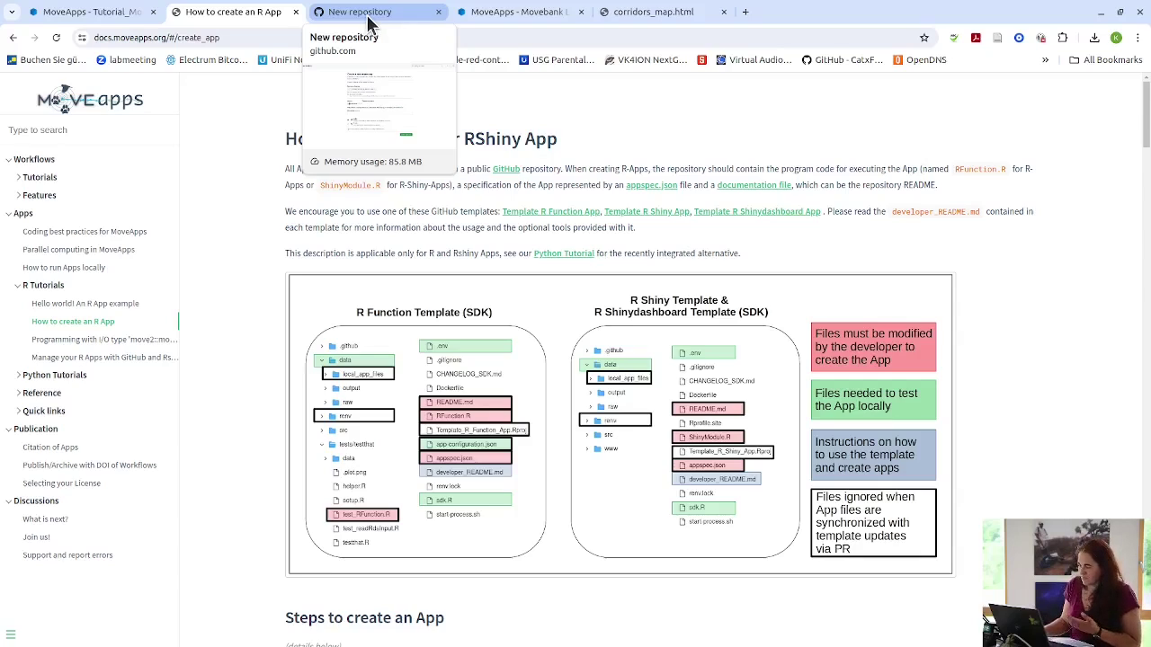
Leave the new-repository form for the template's file list (RFunction.R, appspec.json, README.md).
left_click(371, 18)
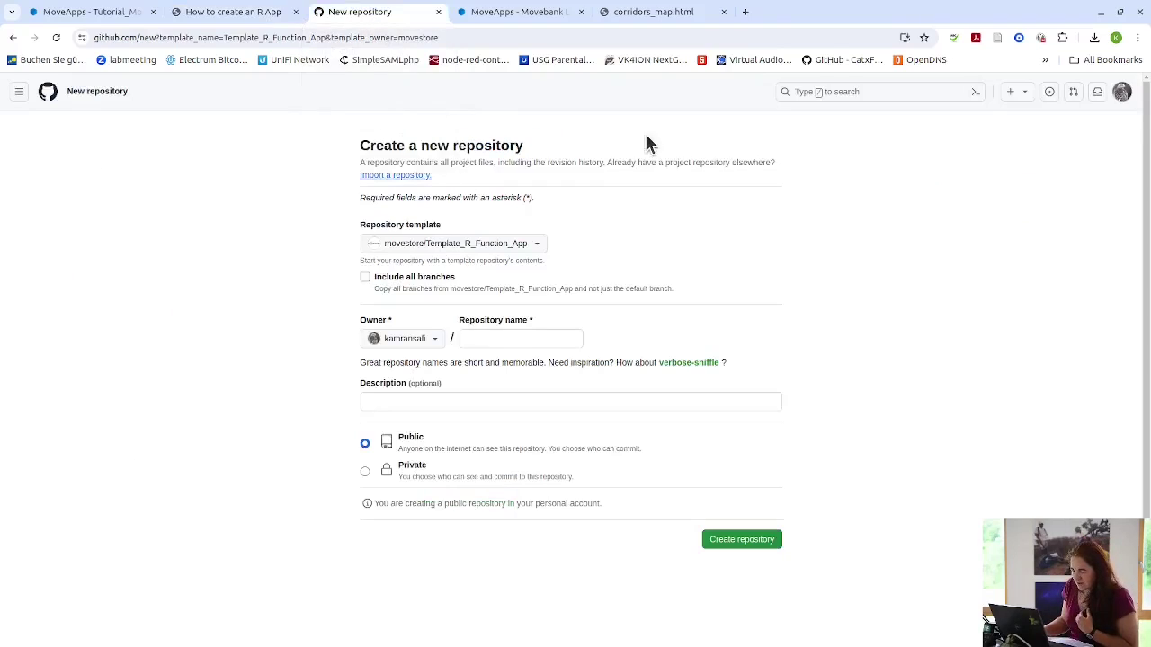
left_click(12, 38)
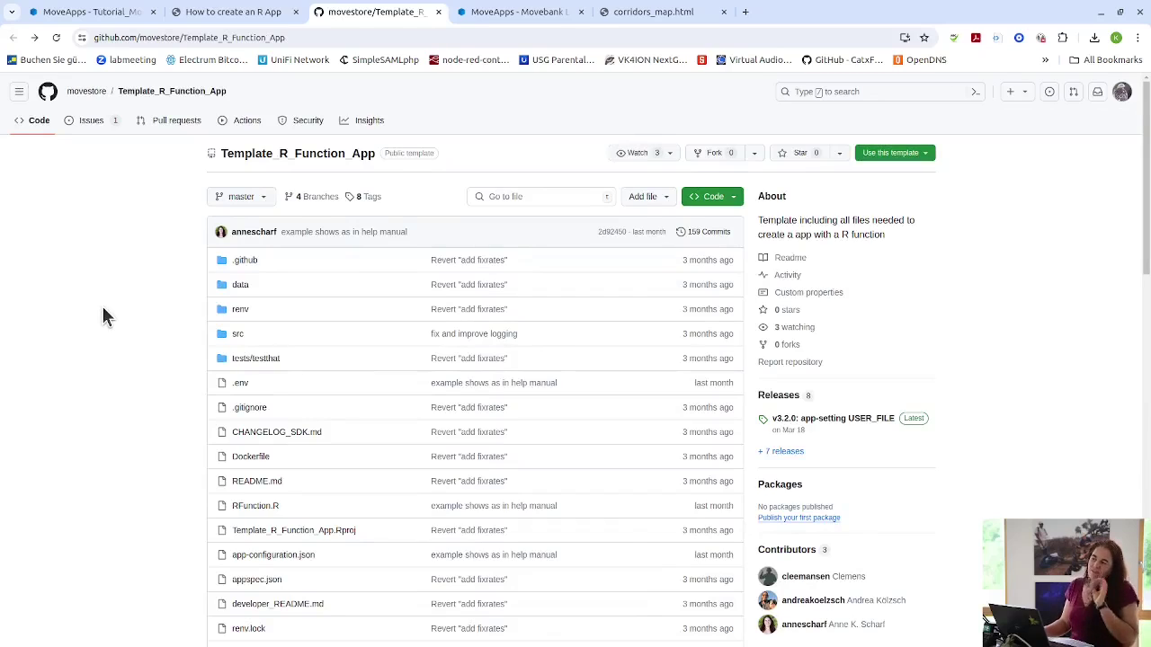
scroll(180, 315, "down", 3)
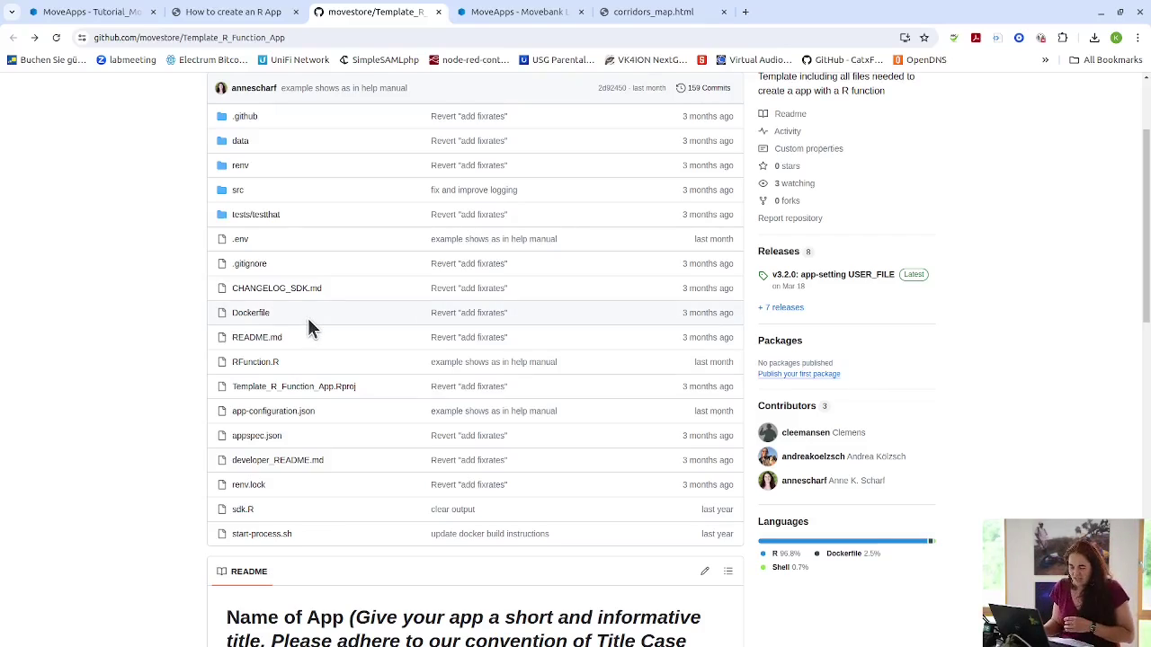
left_click(254, 362)
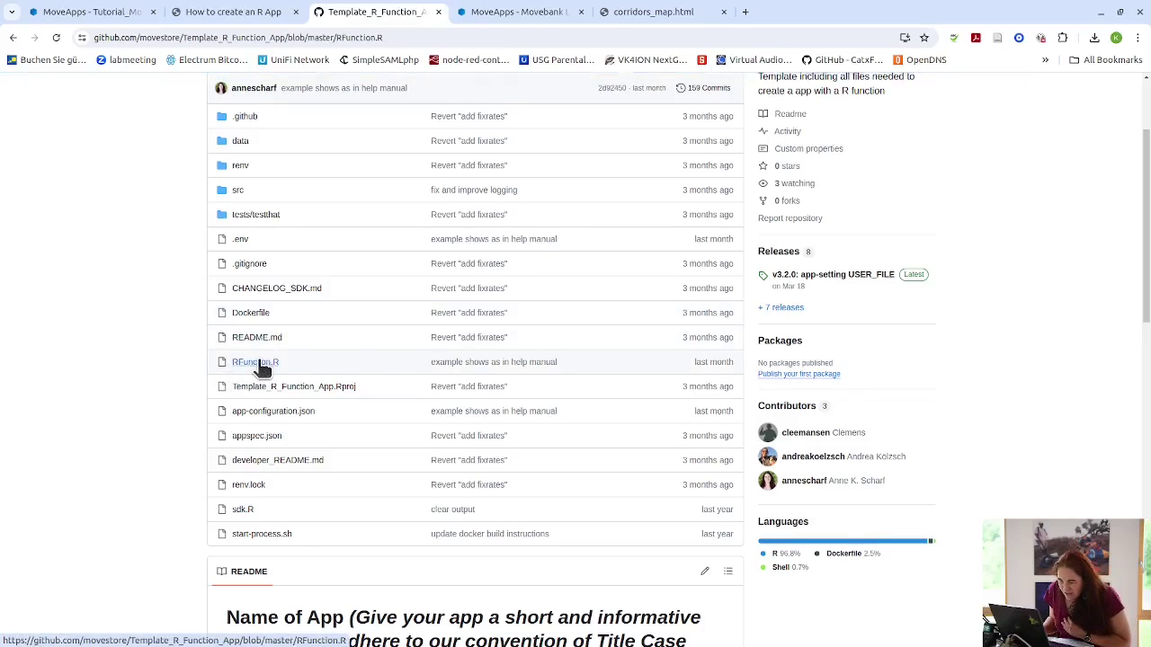
scroll(306, 386, "down", 1)
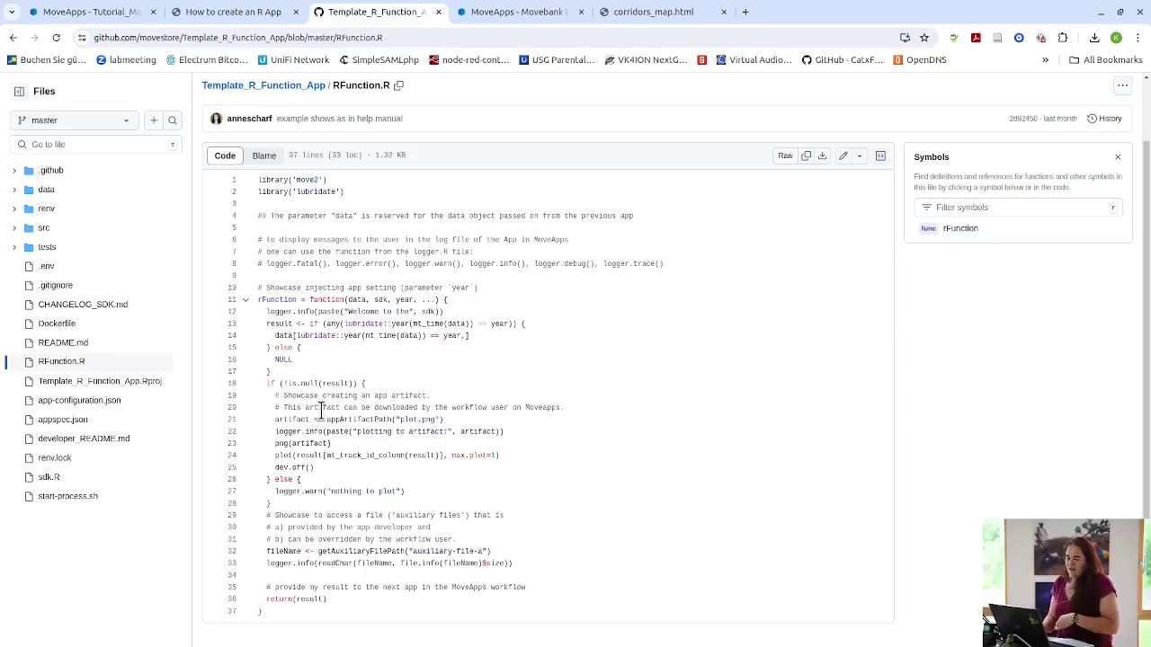
left_click(14, 39)
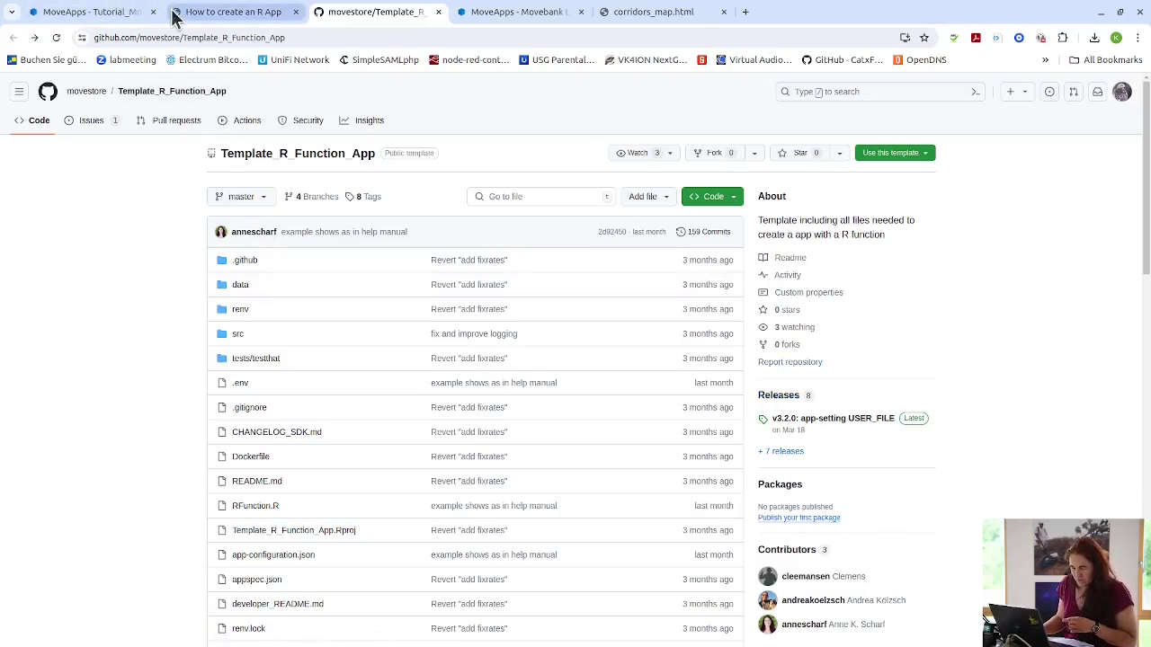
Return to the MoveApps tab and open the My Apps overview from the sidebar.
left_click(84, 14)
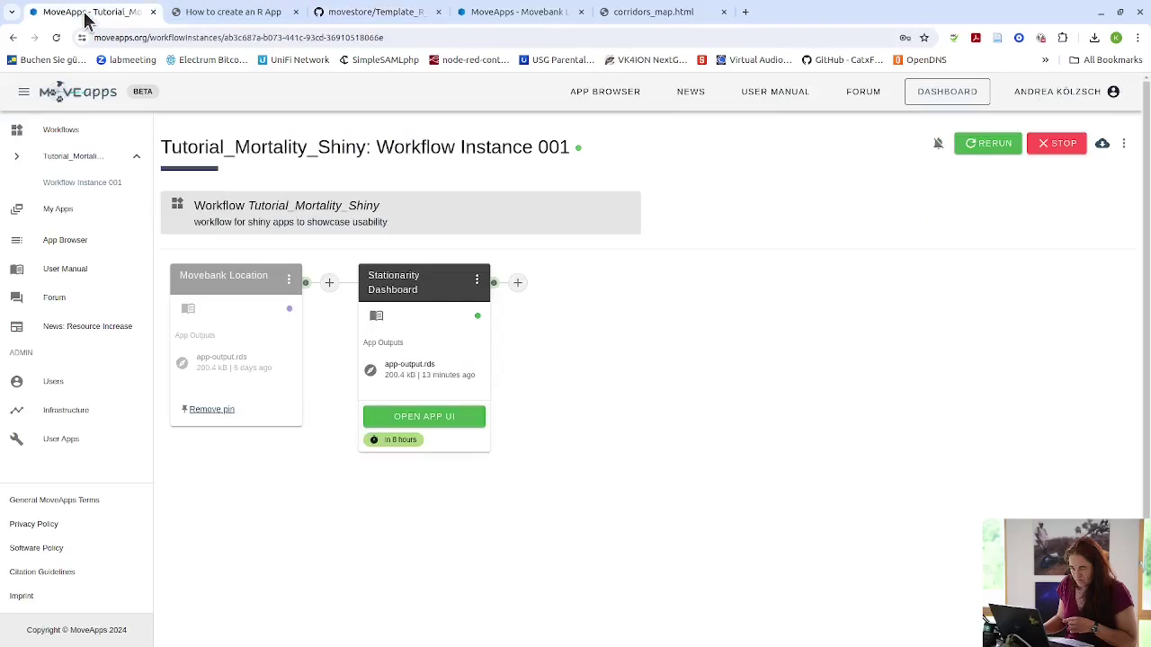
left_click(259, 18)
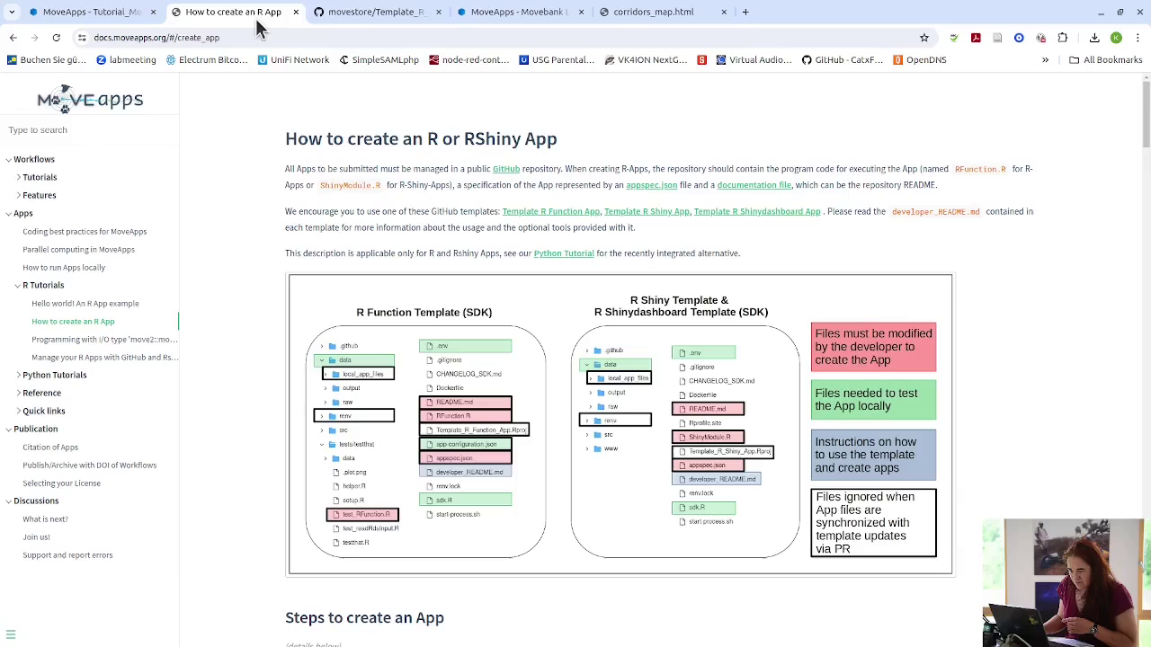
left_click(95, 17)
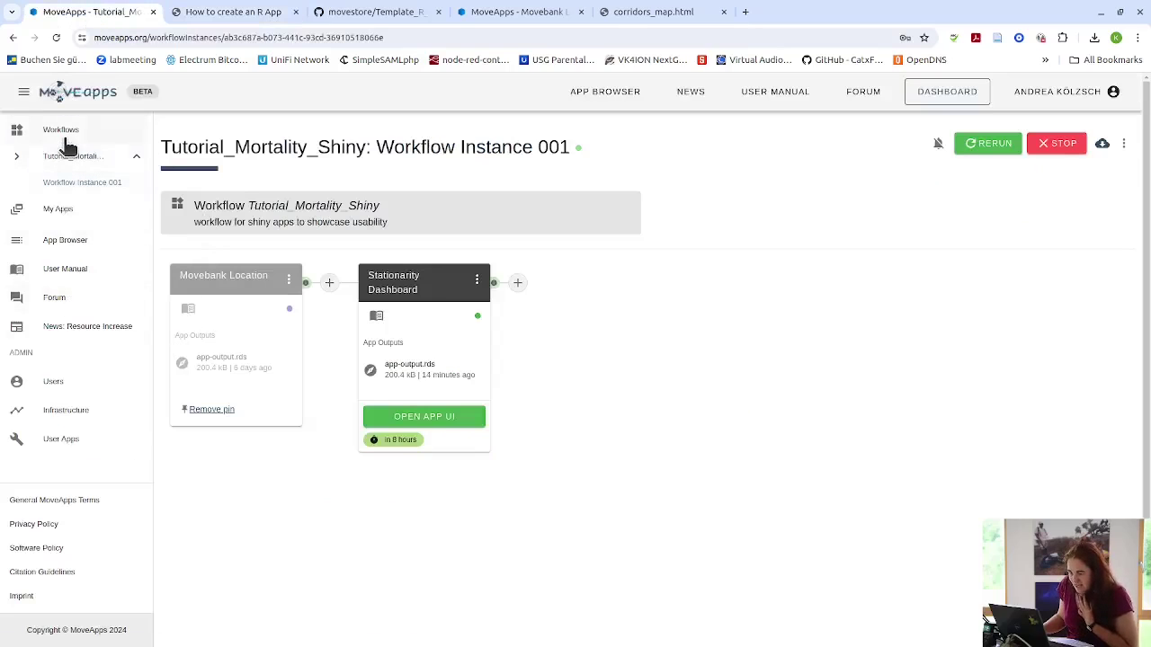
left_click(56, 209)
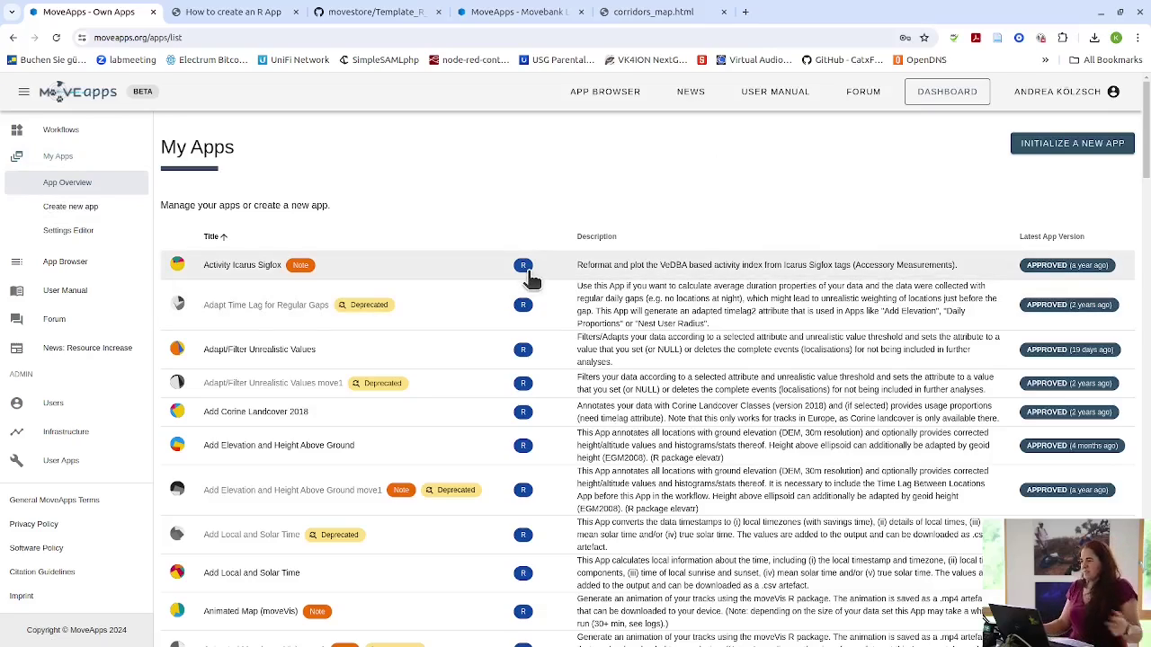
Initialize a new app with title 'stow case' and description 'test'.
left_click(1072, 145)
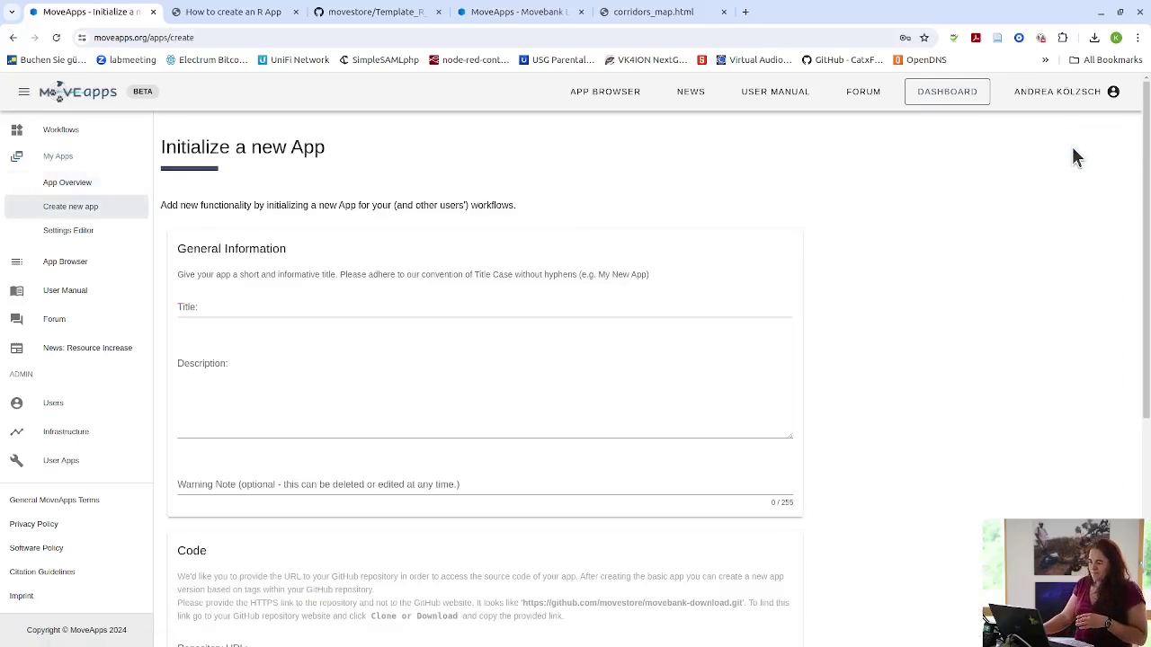
left_click(291, 301)
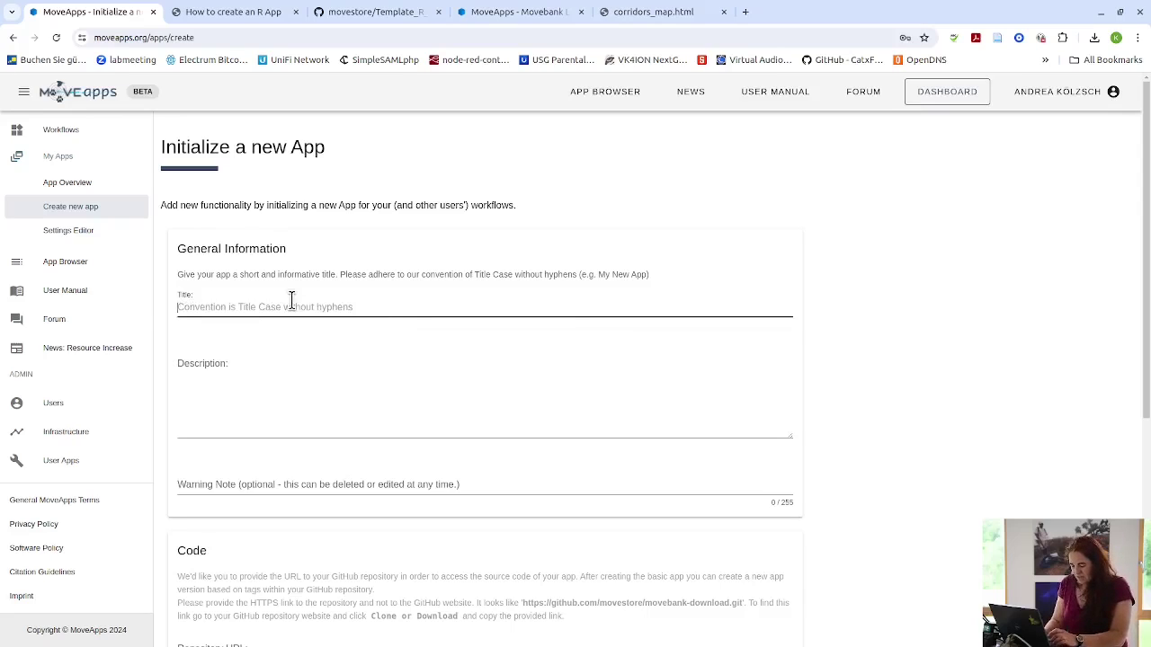
type("stow")
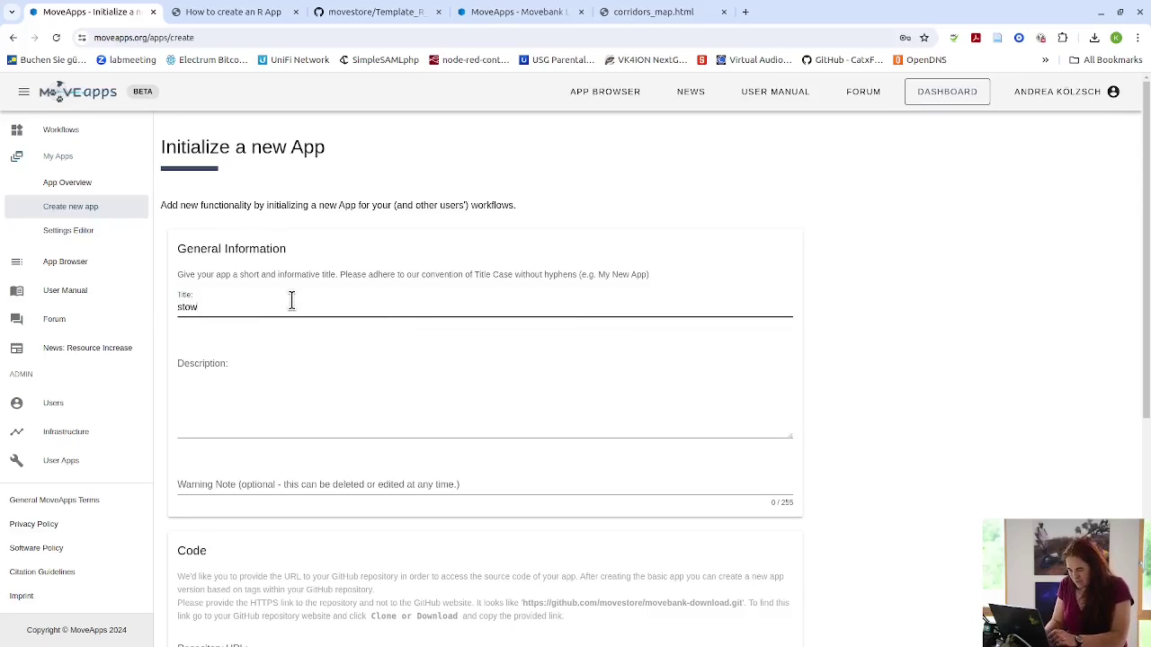
type(" case")
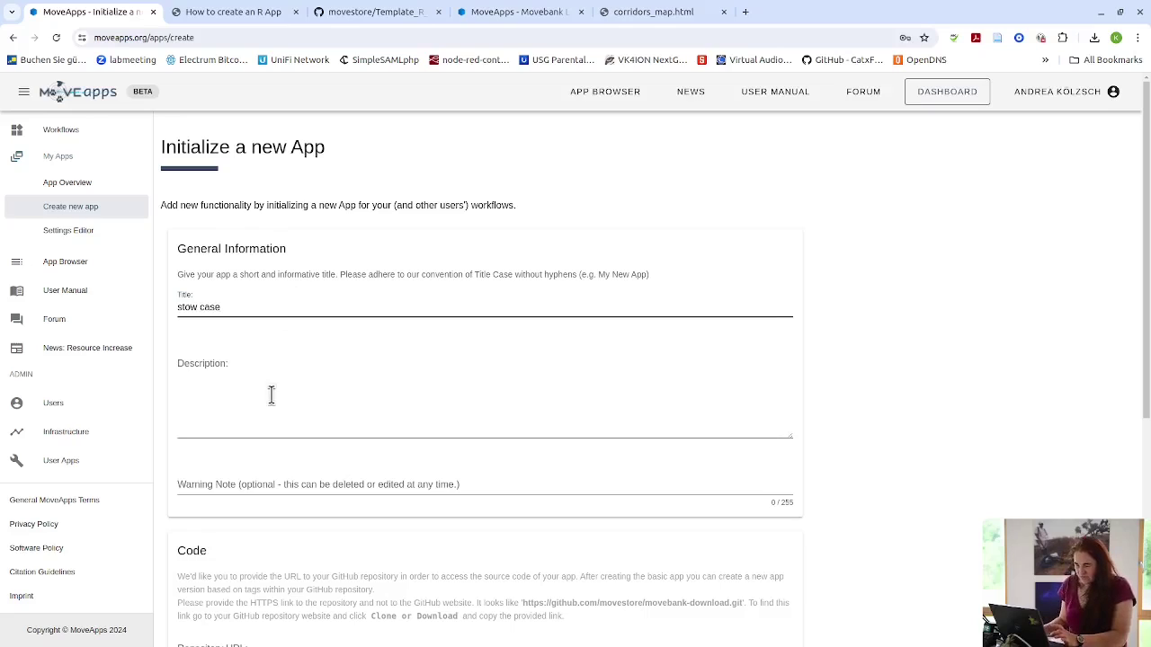
left_click(253, 413)
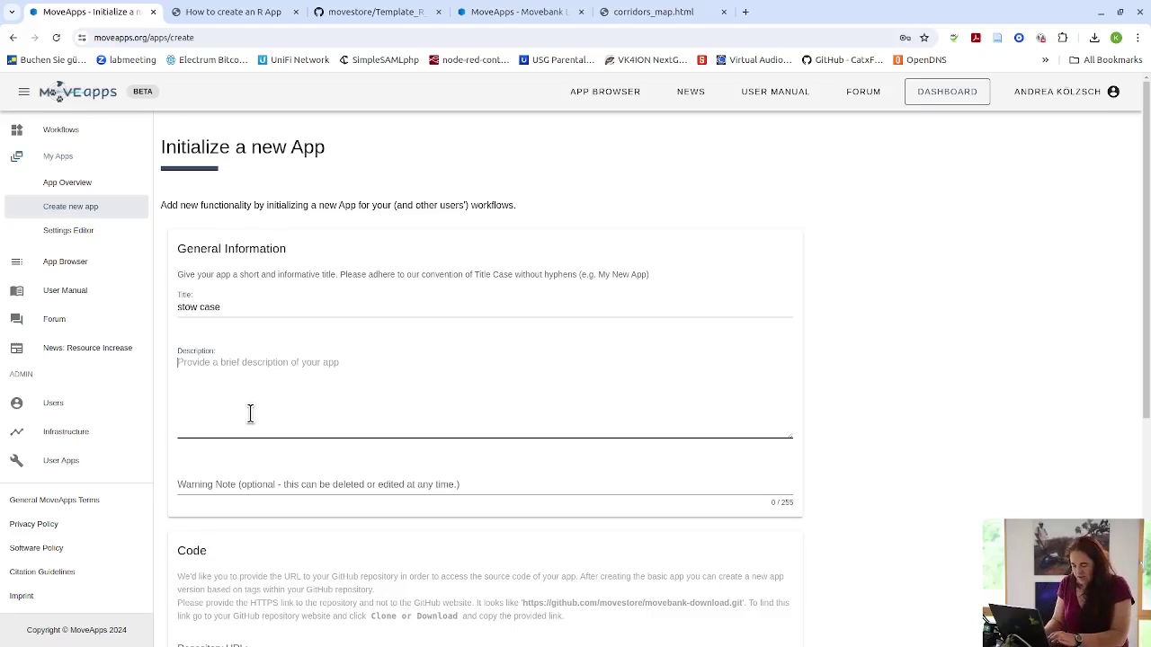
type("test")
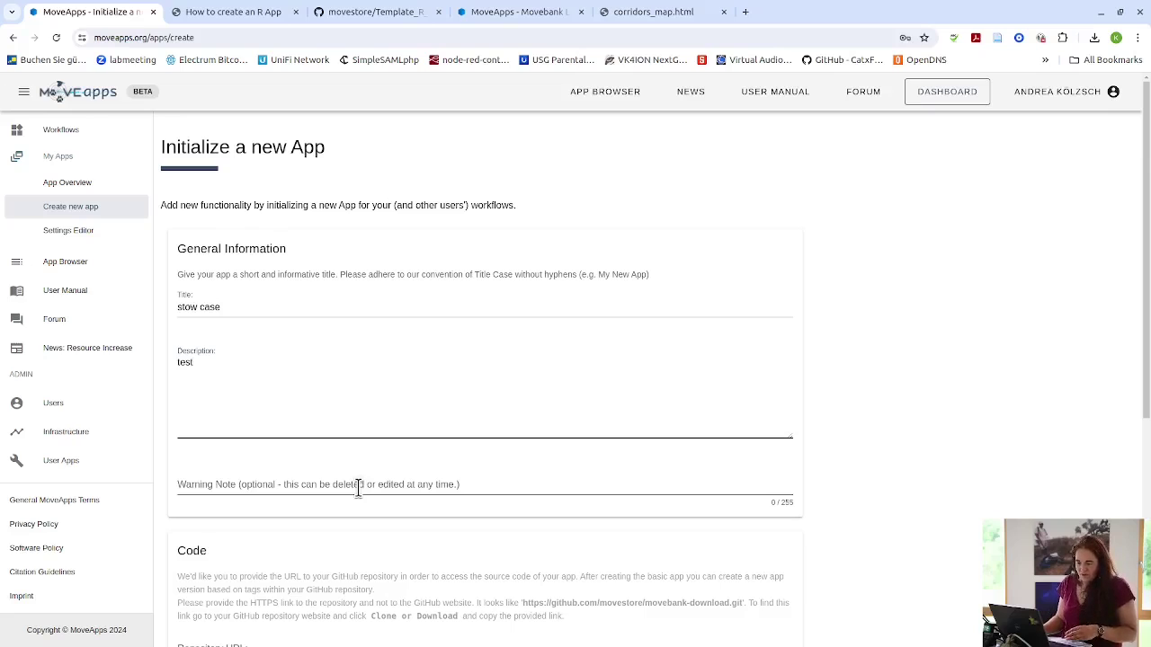
Copy the Template_R_Function_App repository's HTTPS clone URL from GitHub's Code menu.
scroll(347, 487, "down", 2)
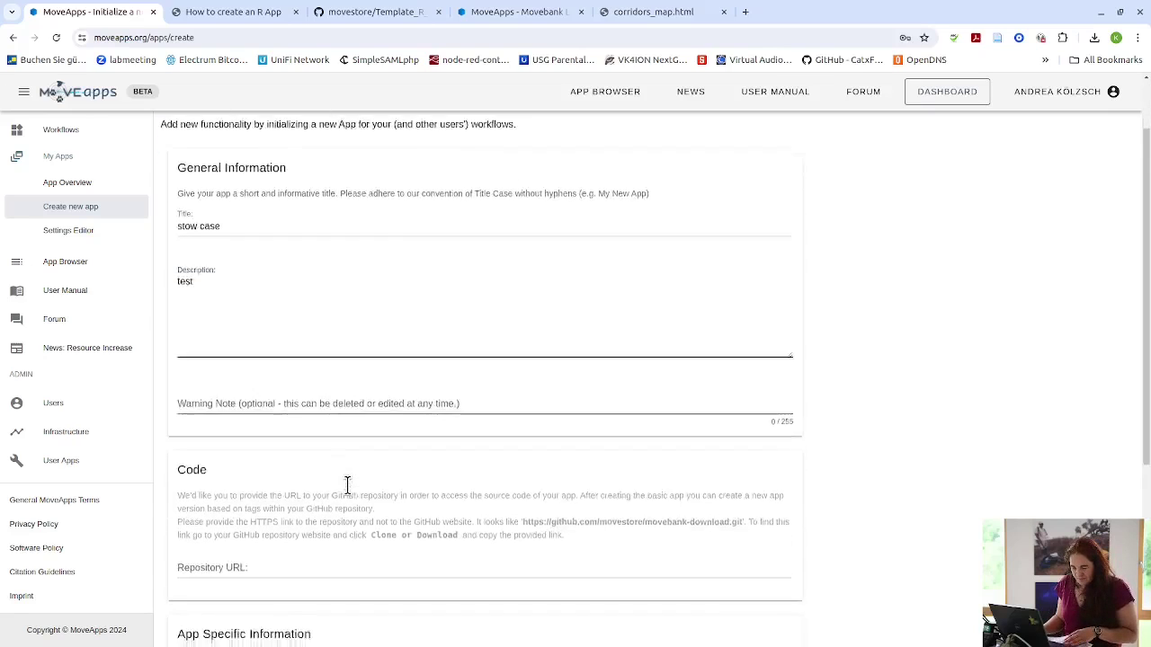
left_click(363, 433)
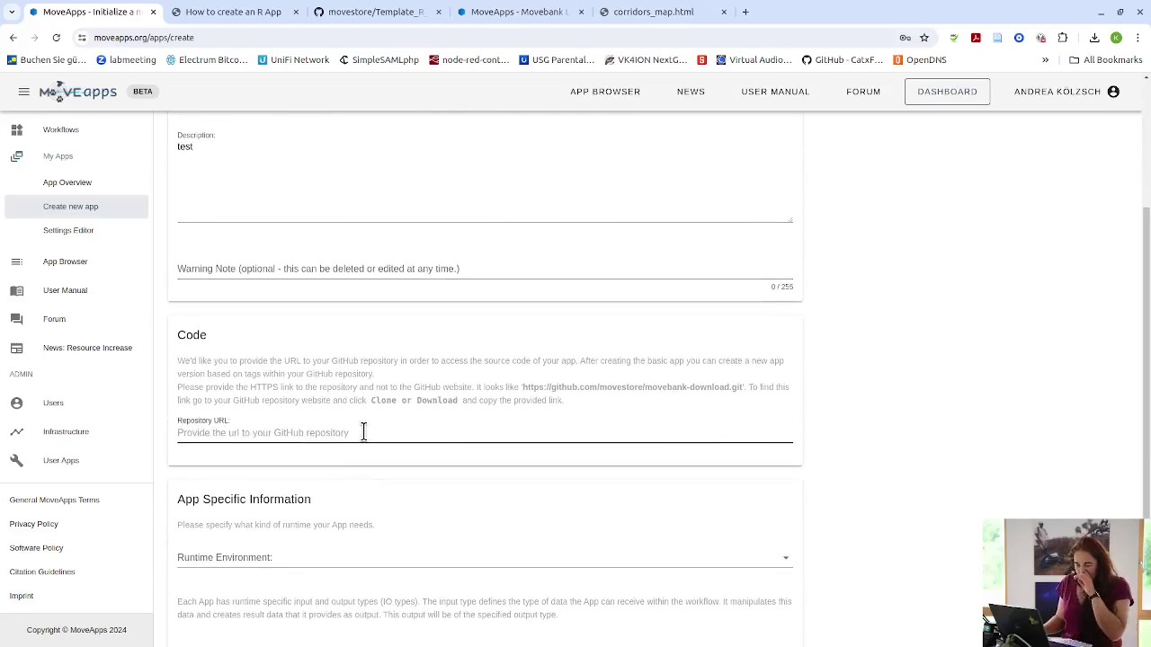
left_click(372, 12)
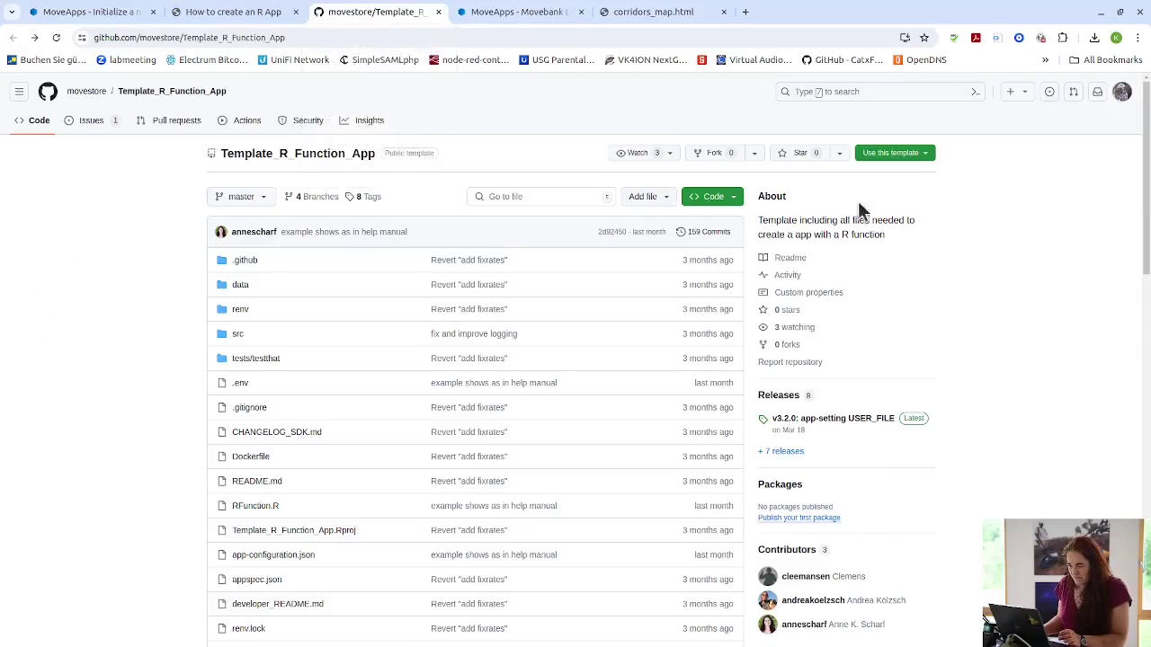
left_click(730, 203)
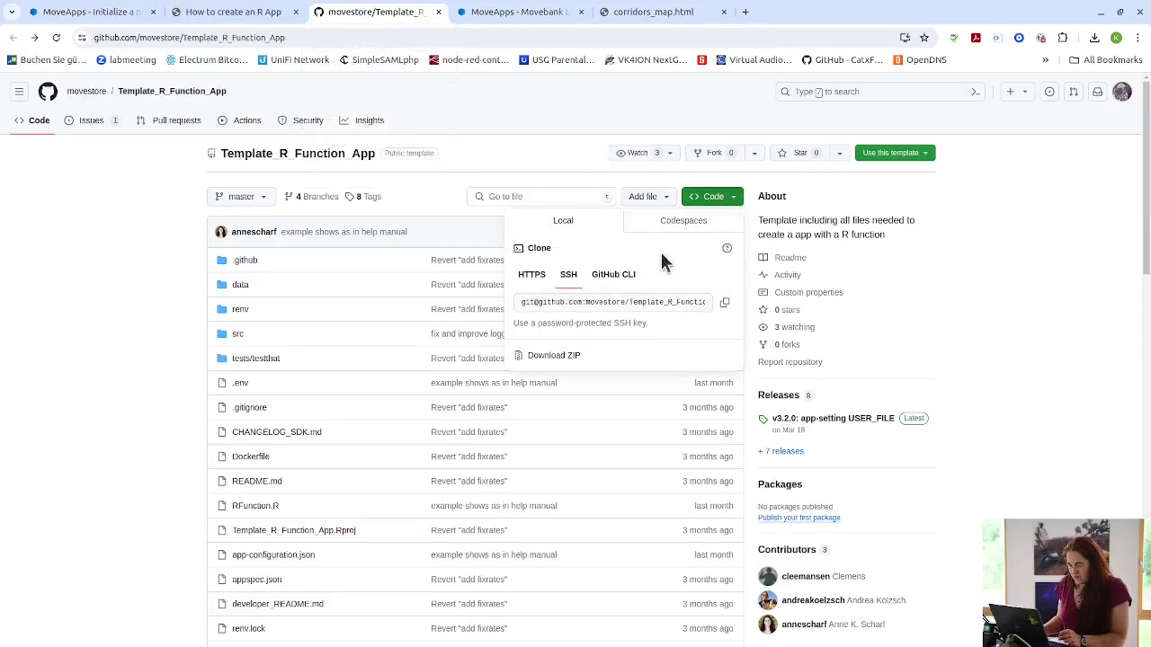
left_click(522, 284)
left_click(725, 304)
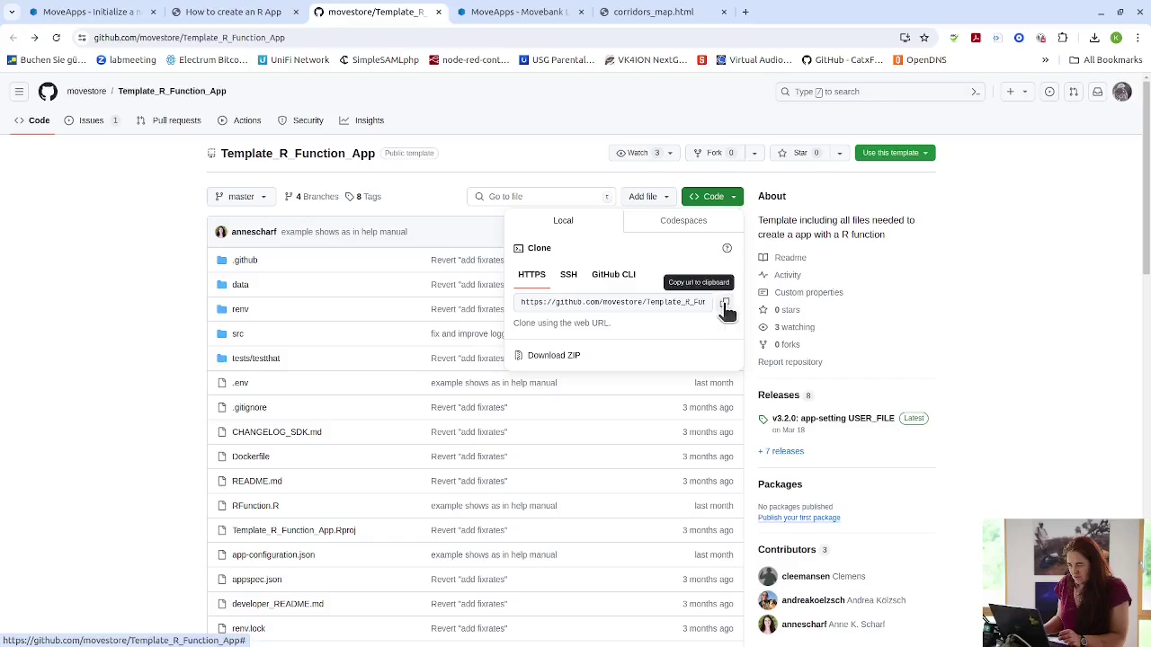
Paste the Template_R_Function_App.git URL into the new app's code repository field.
left_click(126, 16)
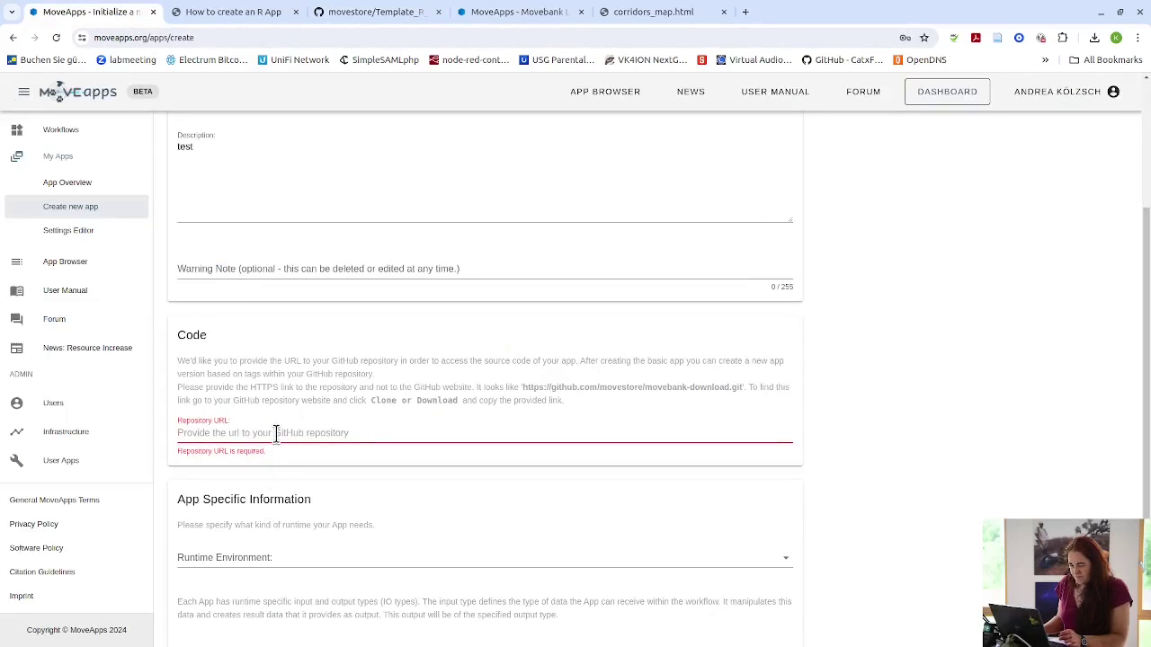
key("ctrl+v")
left_click(856, 442)
scroll(870, 433, "down", 2)
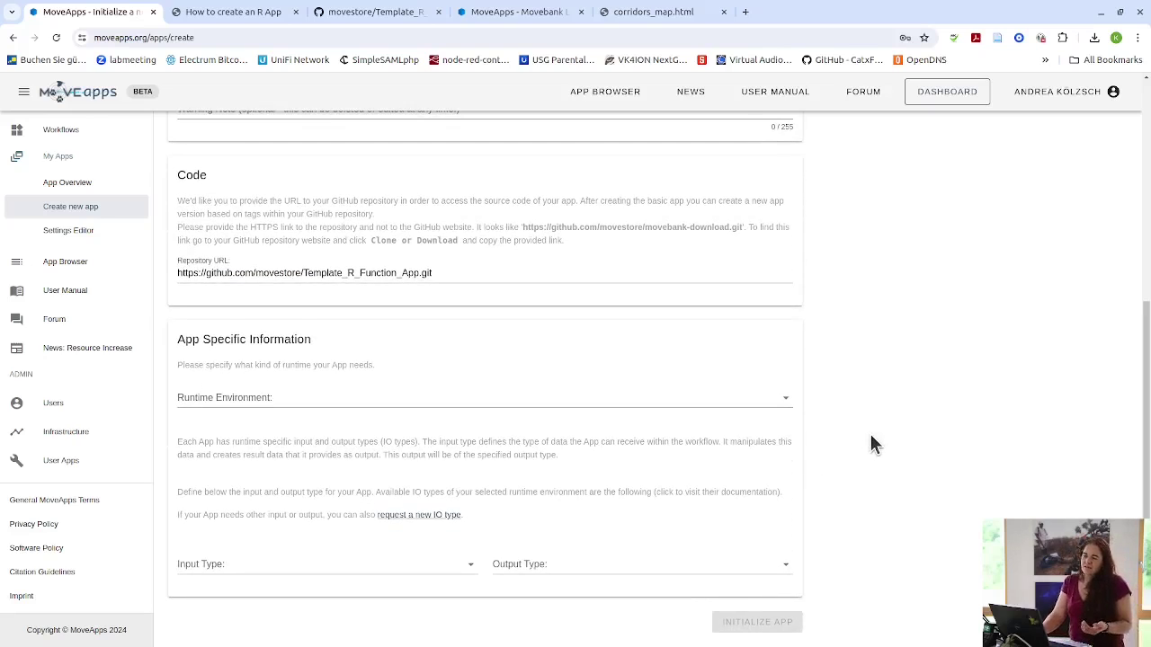
Set the runtime environment to R, after briefly switching to Python.
left_click(393, 396)
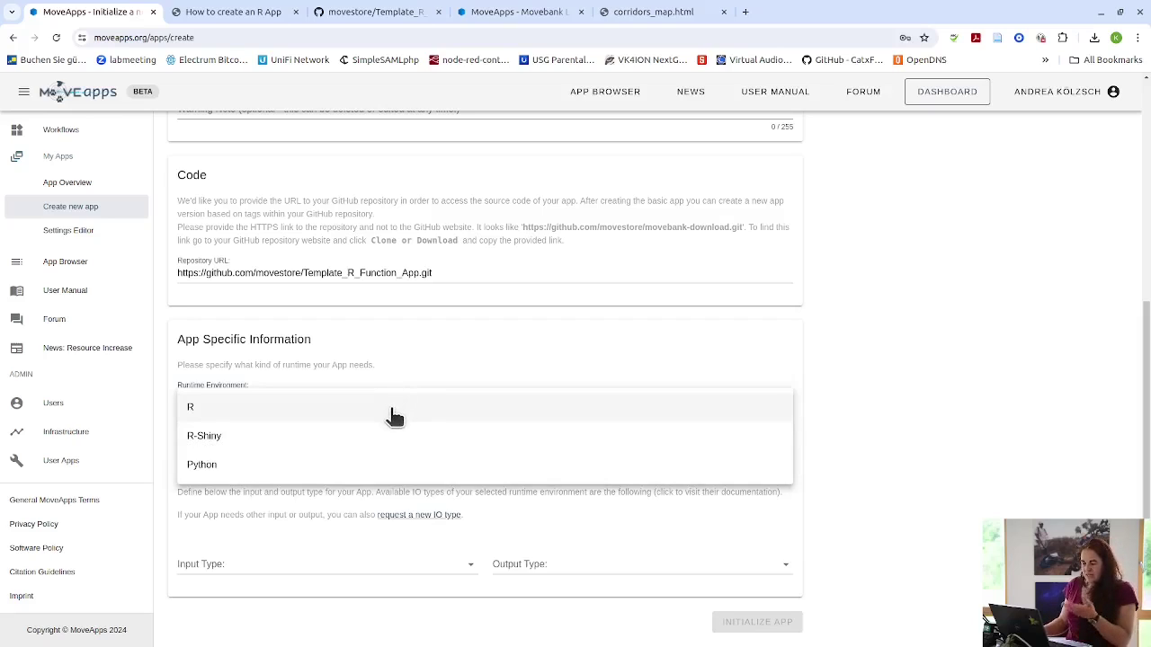
left_click(393, 414)
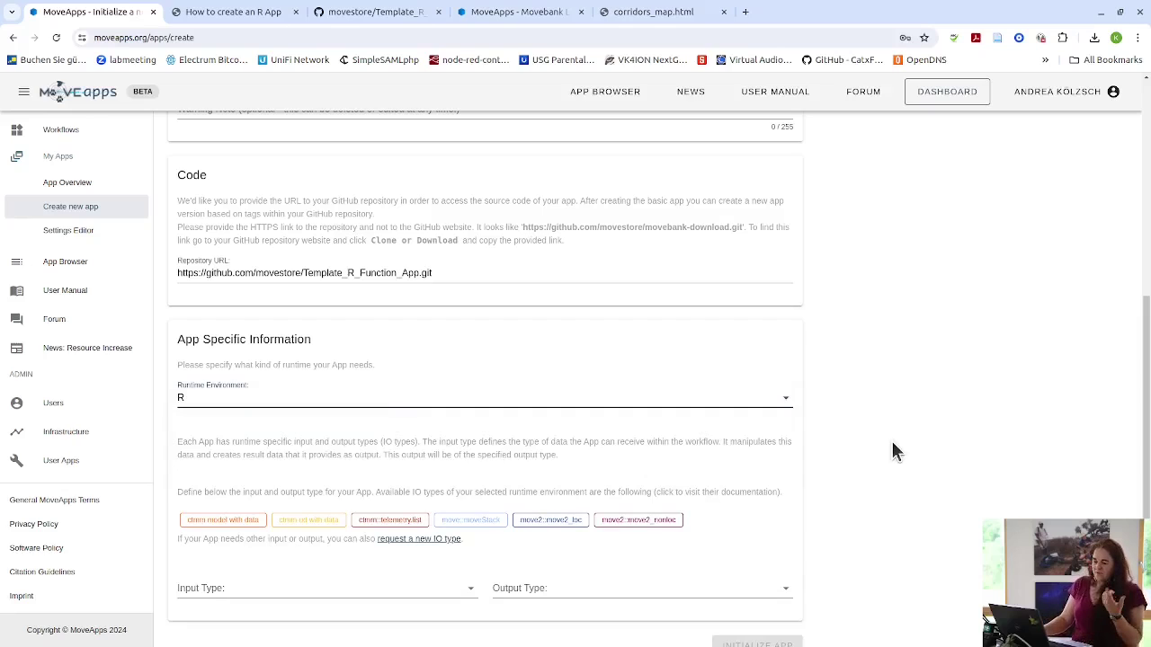
left_click(417, 401)
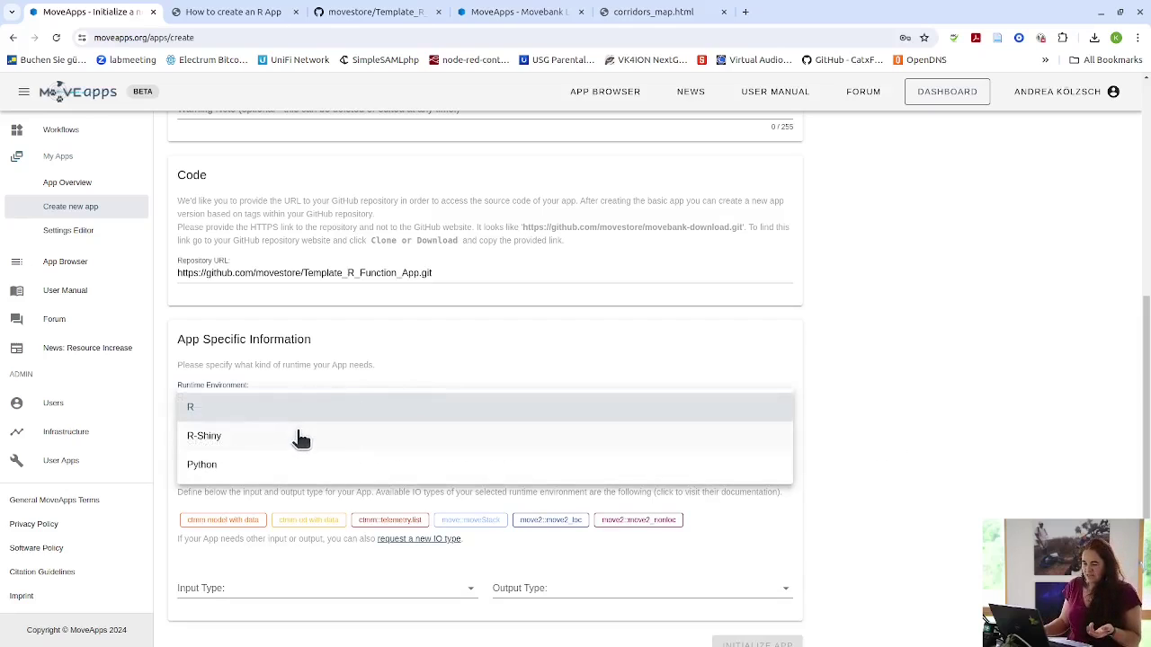
left_click(282, 465)
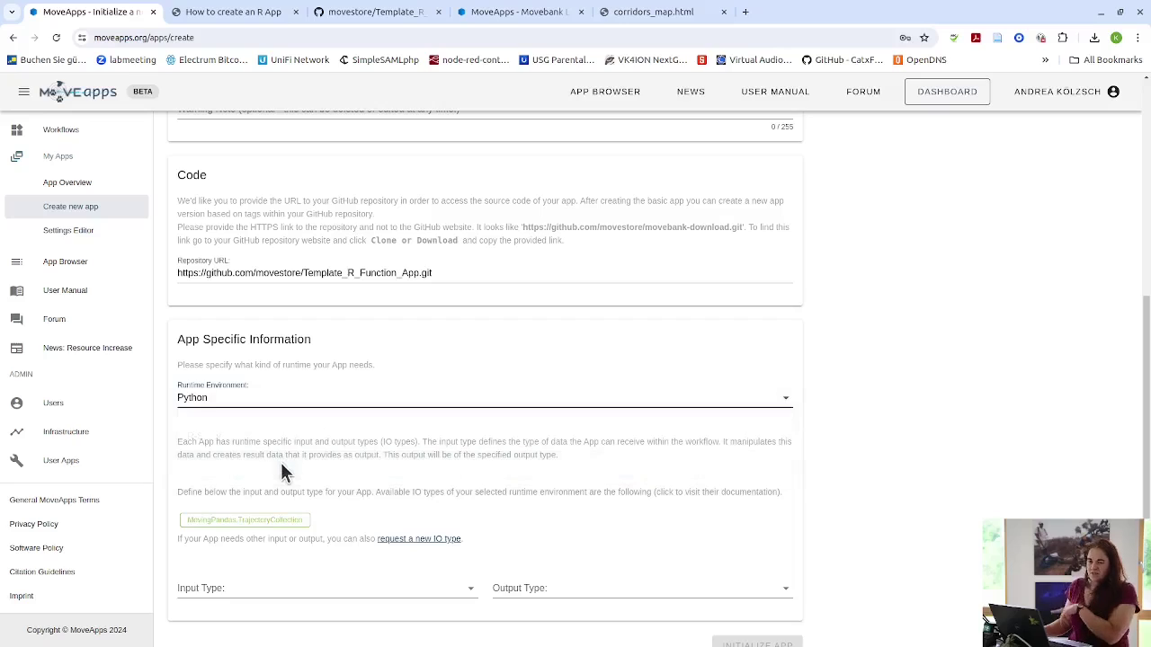
left_click(319, 414)
left_click(315, 416)
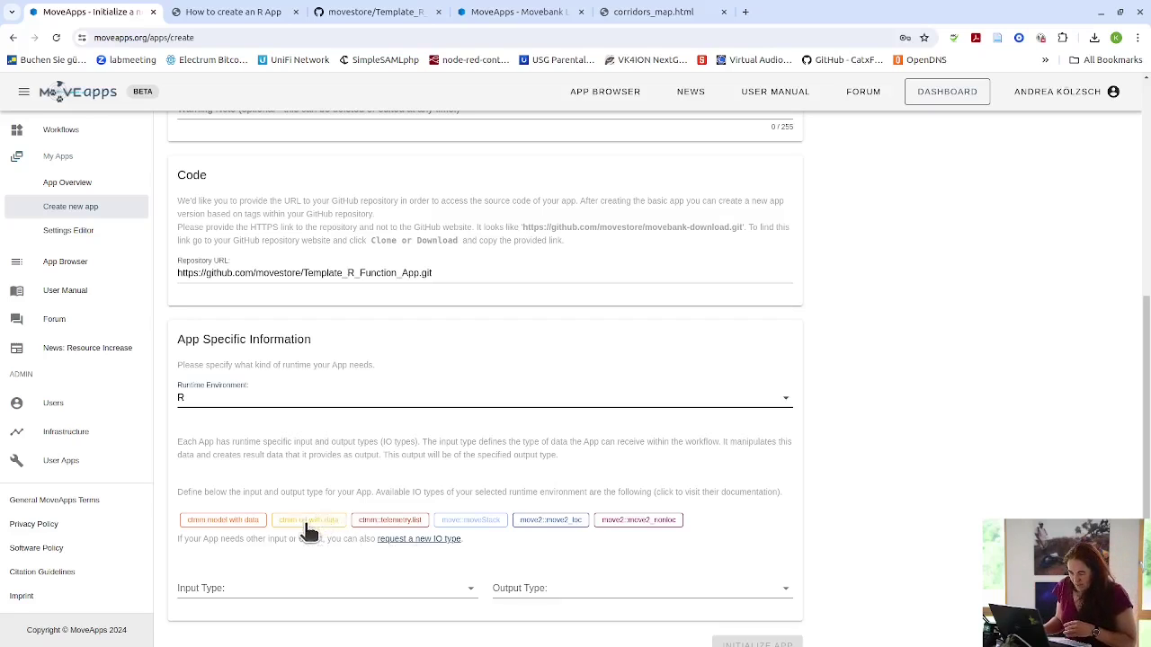
Choose move2::move2_loc as both input and output type and initialize the 'stow case' app.
scroll(309, 532, "down", 1)
left_click(298, 561)
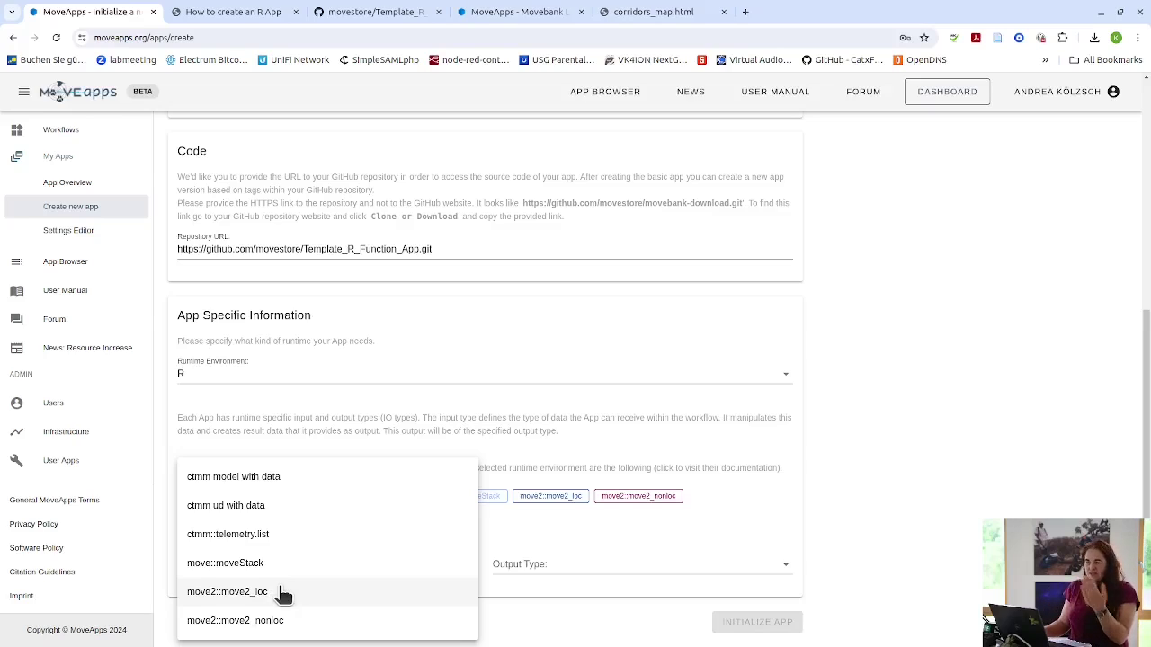
left_click(279, 592)
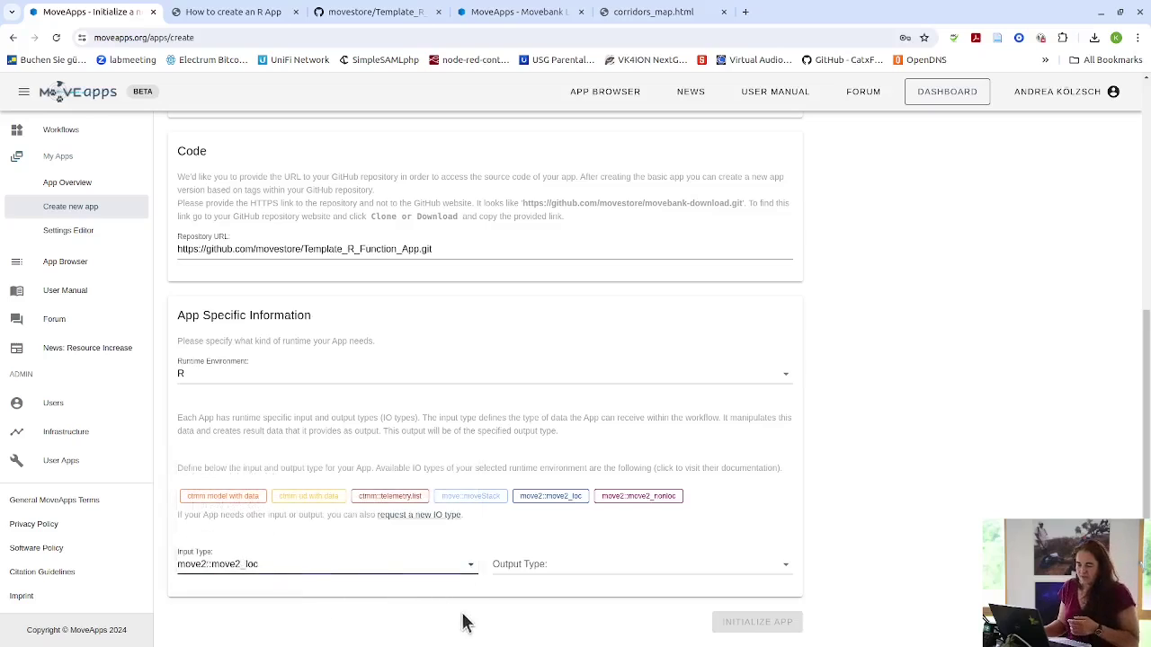
left_click(560, 561)
left_click(569, 593)
left_click(770, 622)
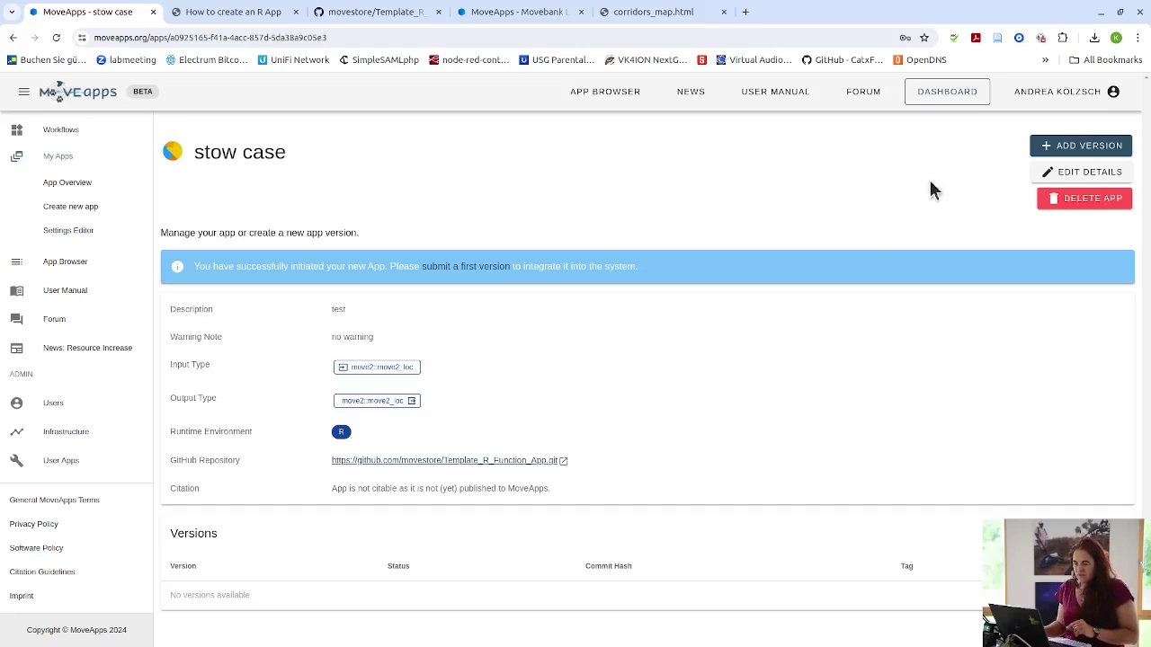
Add a version to 'stow case' to list repository tags v3.0.0 through v3.2.0.
left_click(1085, 157)
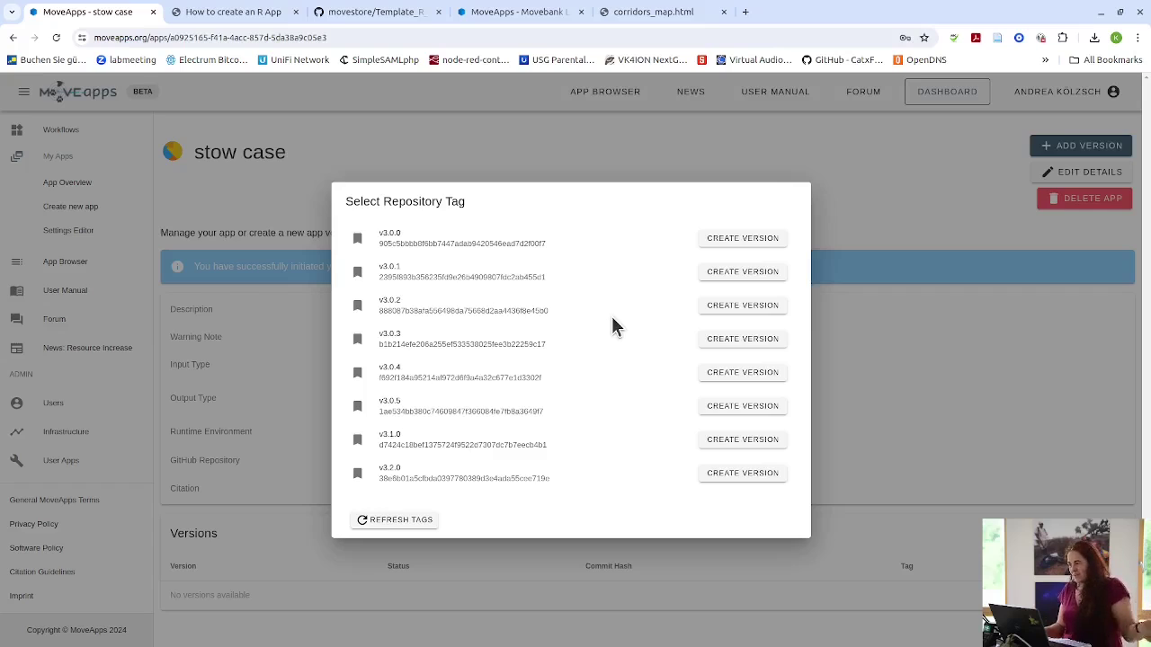
Create a version from the v3.2.0 tag with the description 'first version'.
left_click(739, 481)
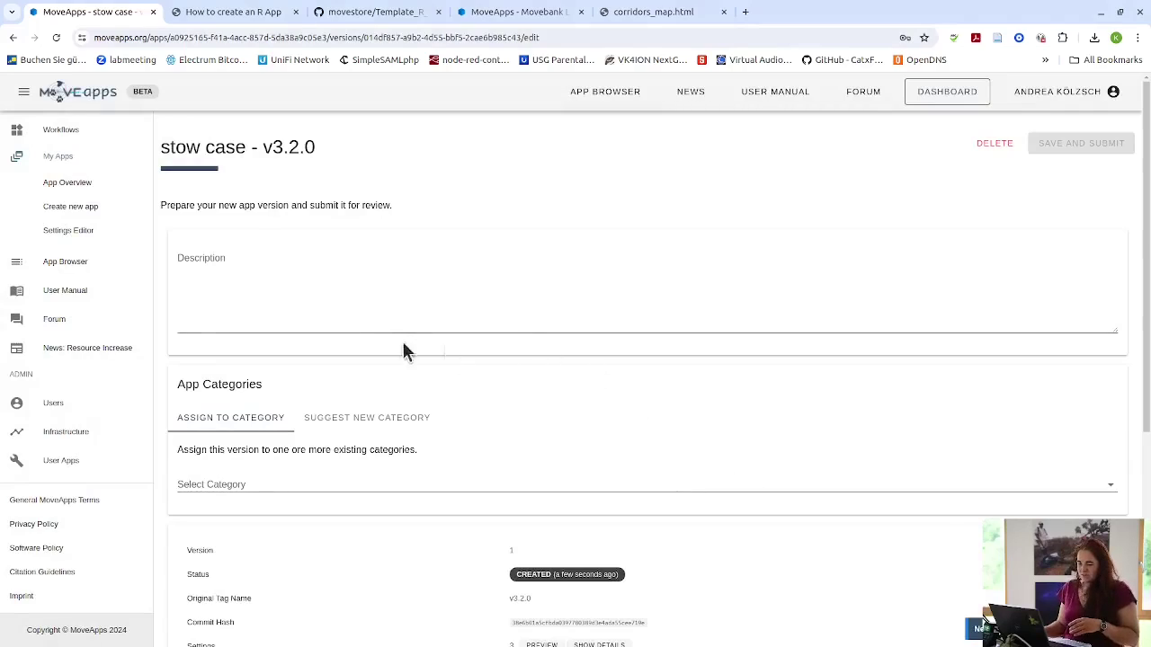
left_click(401, 295)
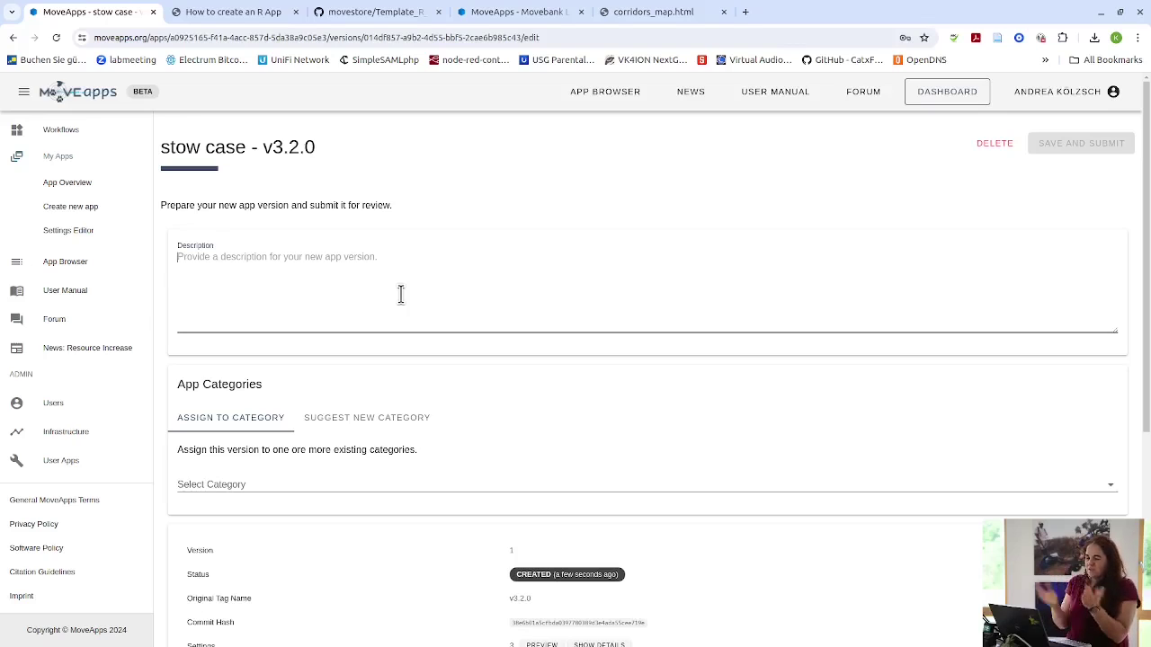
type("first")
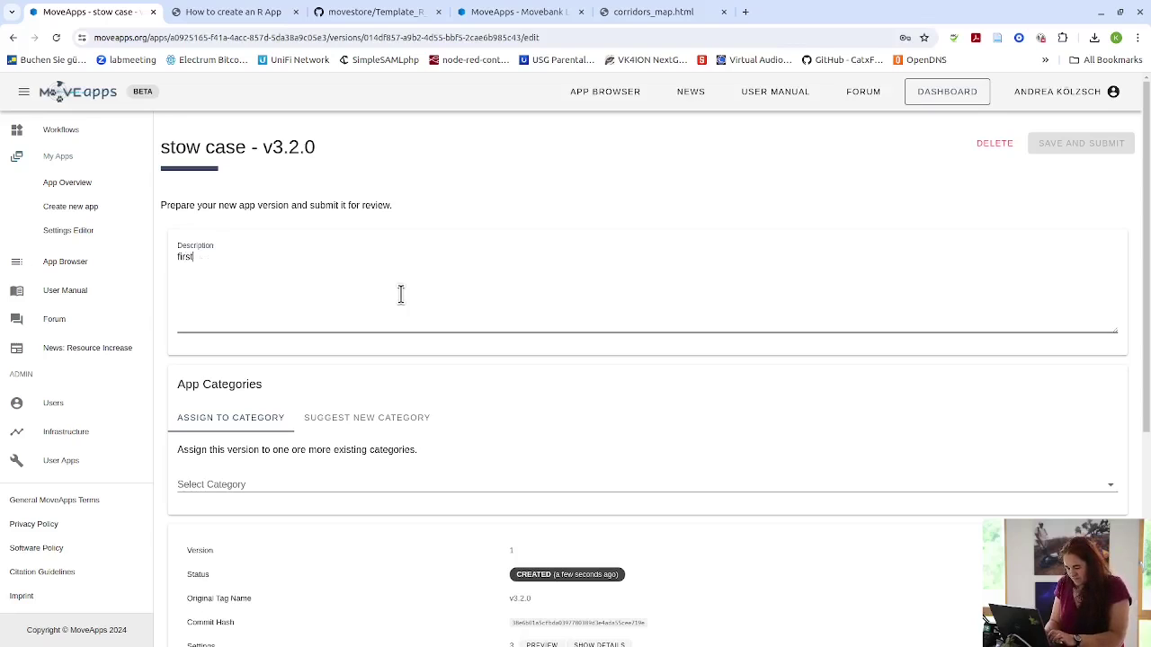
type(" version")
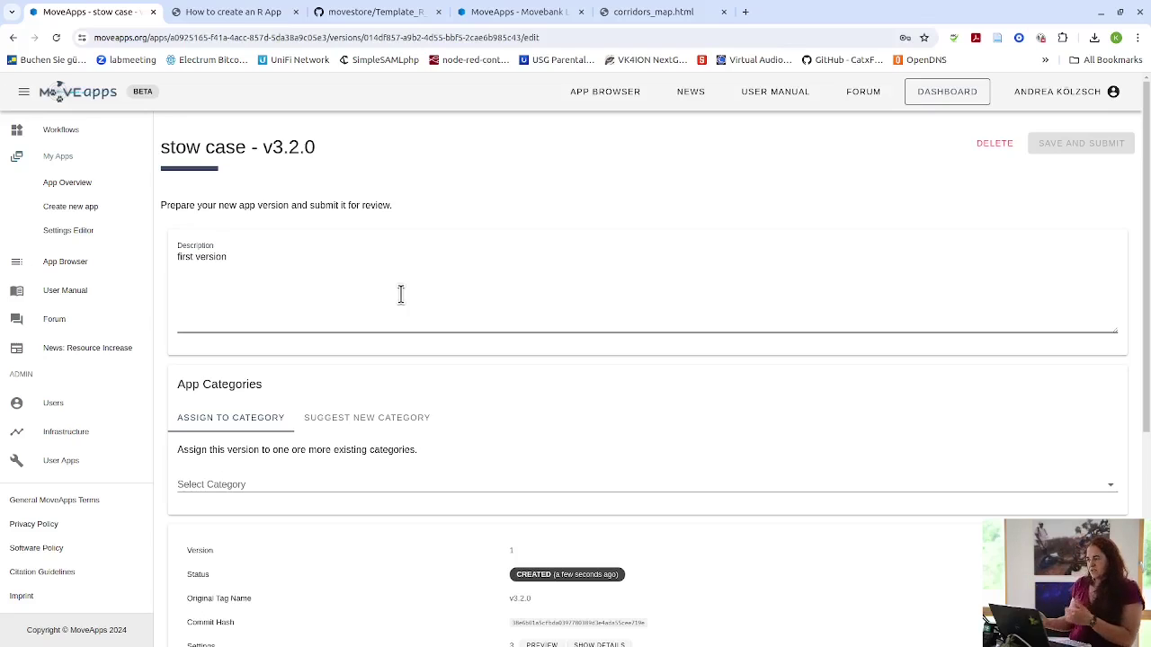
Assign the Data Filtering category to the new version.
scroll(403, 332, "down", 3)
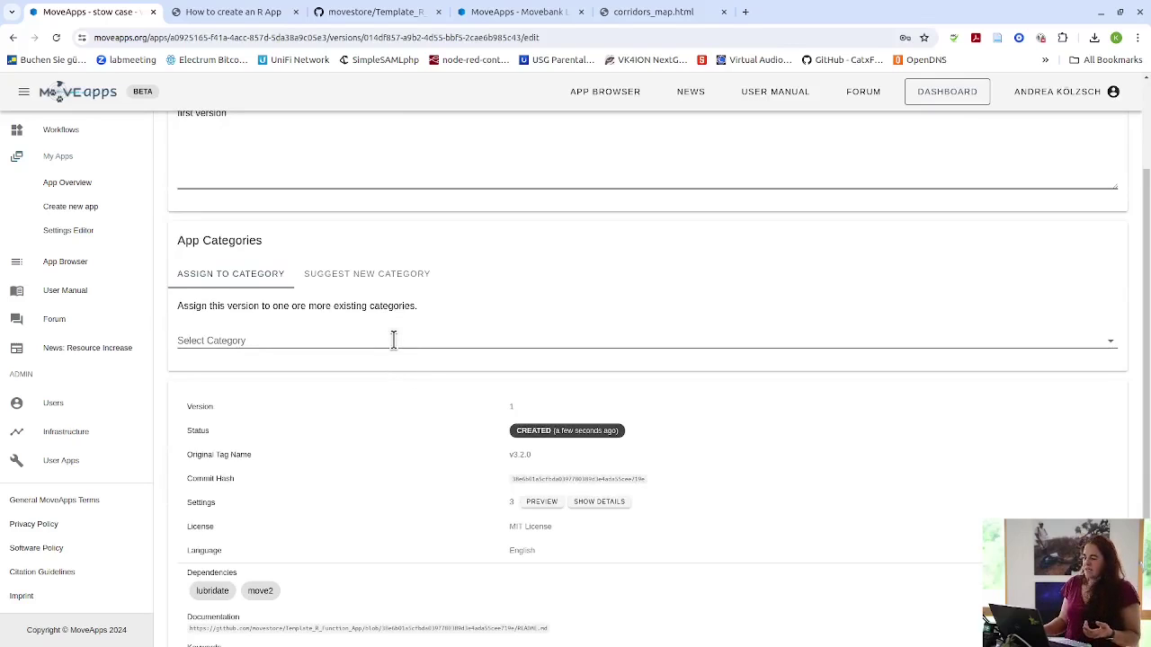
left_click(393, 339)
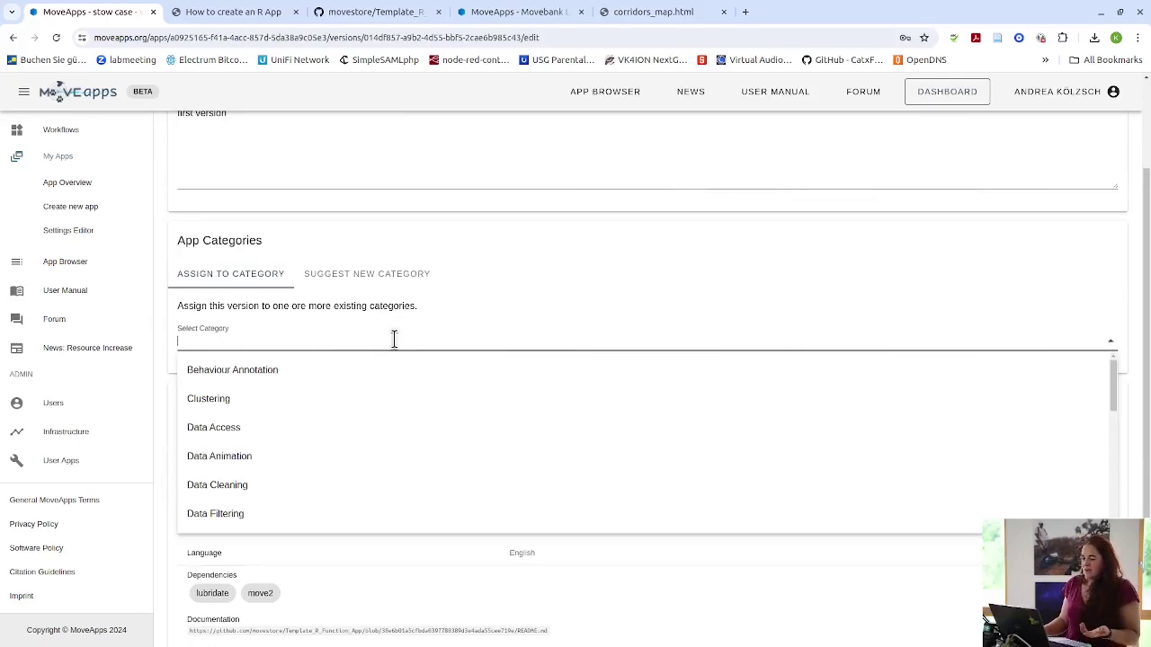
scroll(354, 426, "down", 6)
scroll(369, 452, "down", 2)
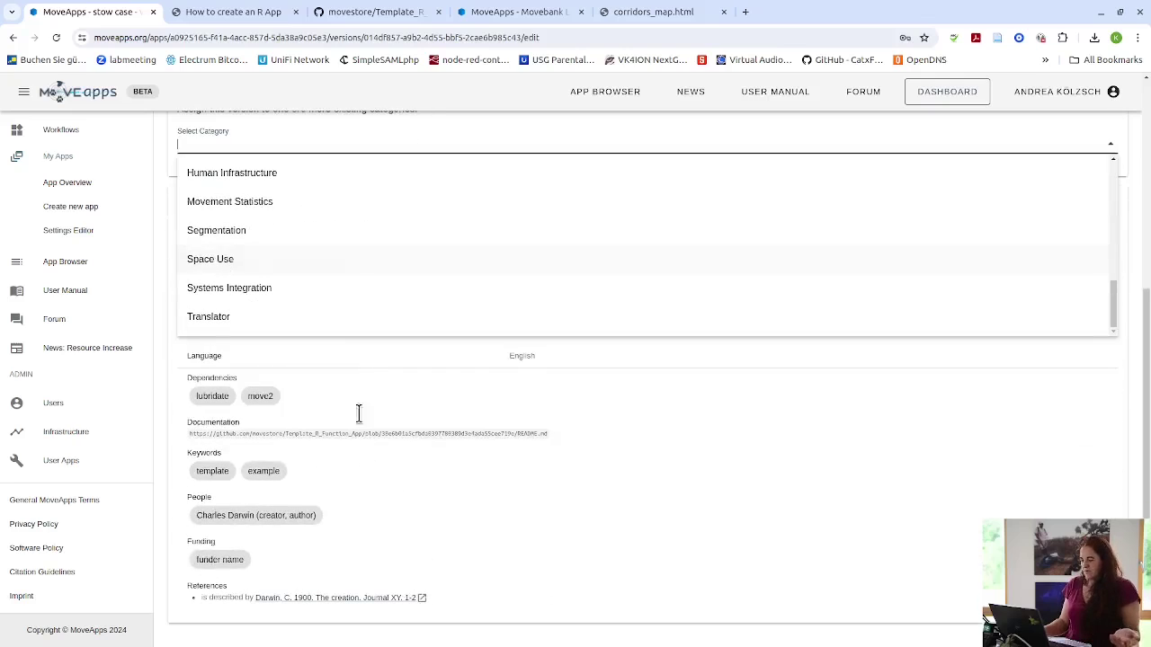
scroll(364, 272, "up", 3)
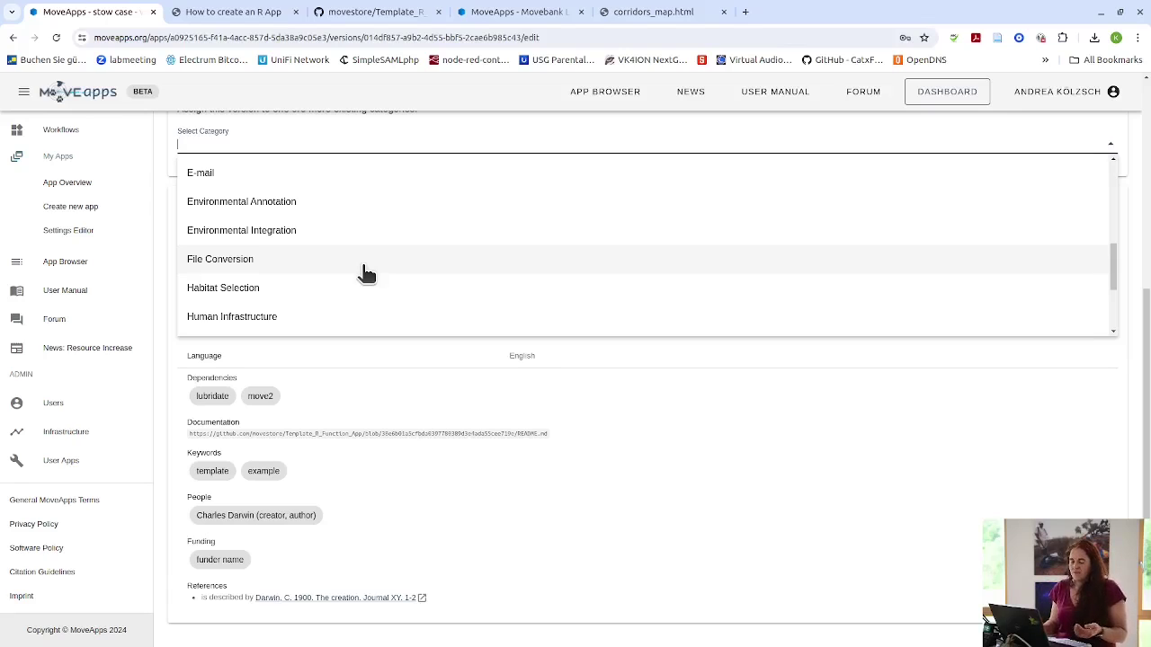
scroll(367, 272, "up", 5)
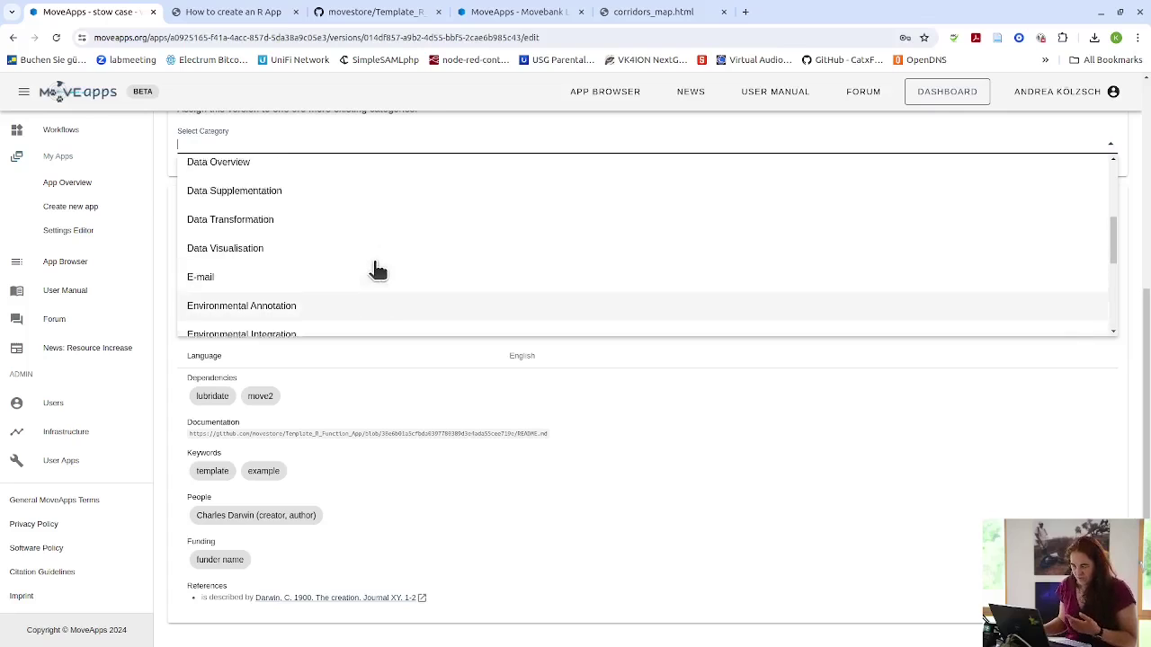
left_click(261, 295)
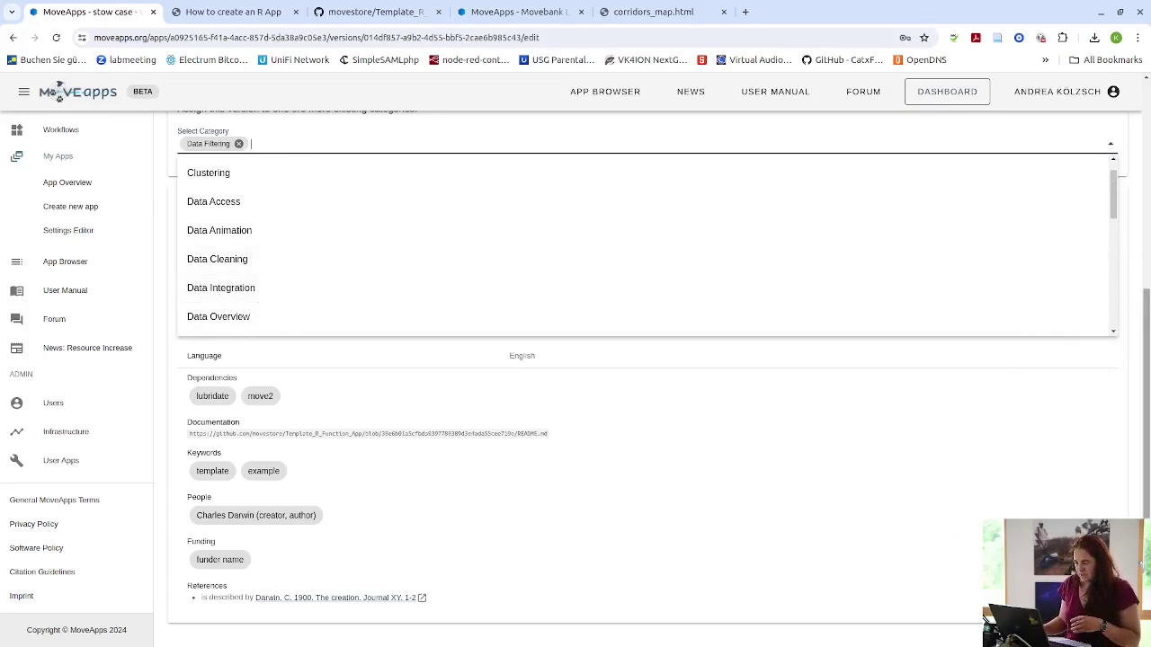
scroll(1142, 386, "up", 4)
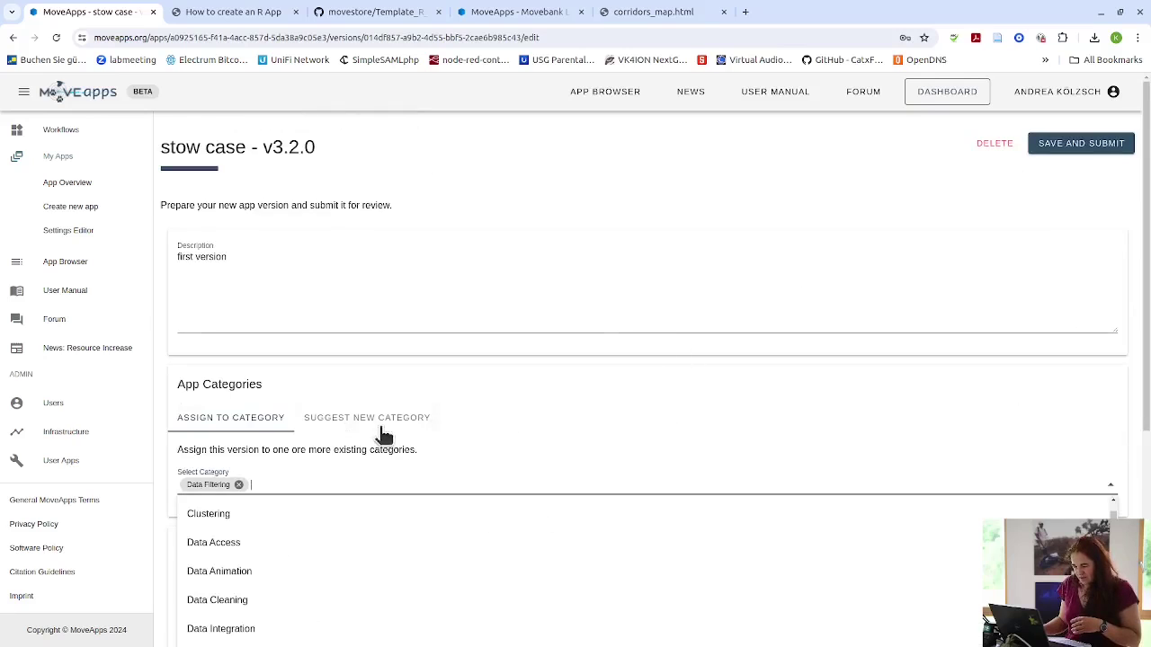
left_click(634, 407)
scroll(651, 404, "down", 4)
scroll(652, 404, "up", 4)
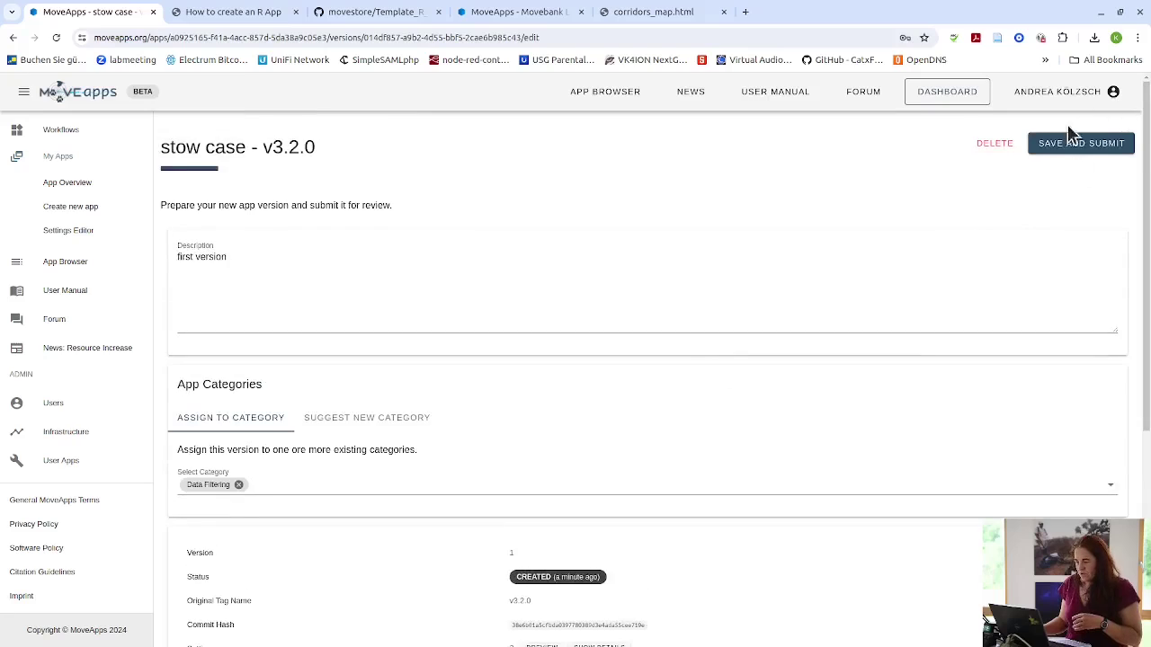
Save and submit 'stow case' v3.2.0 for review, then view it under User Apps > Review Apps.
left_click(1071, 147)
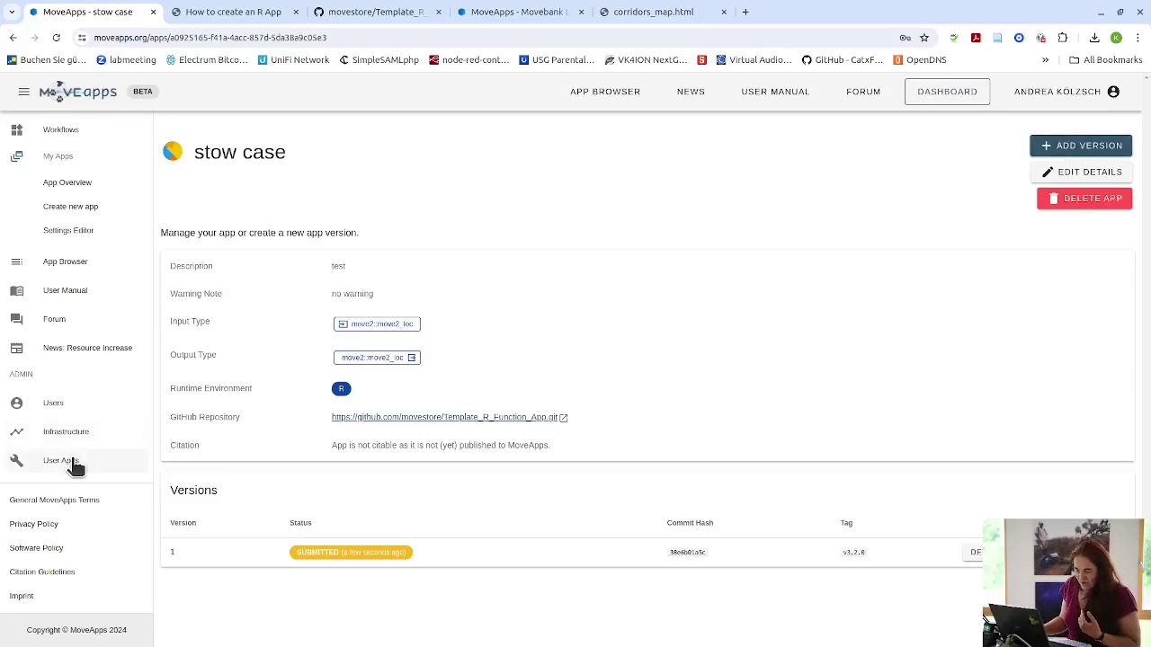
left_click(76, 464)
left_click(72, 487)
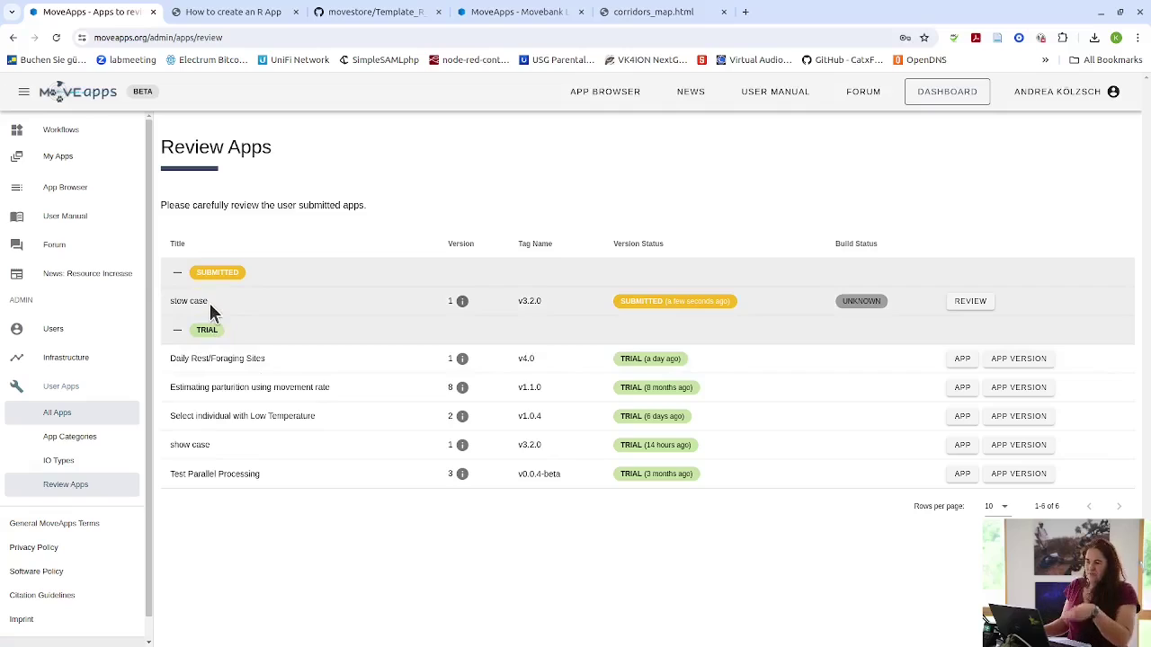
Open the submitted 'stow case' review page and scroll to its Dockerfile and Build Status.
left_click(977, 304)
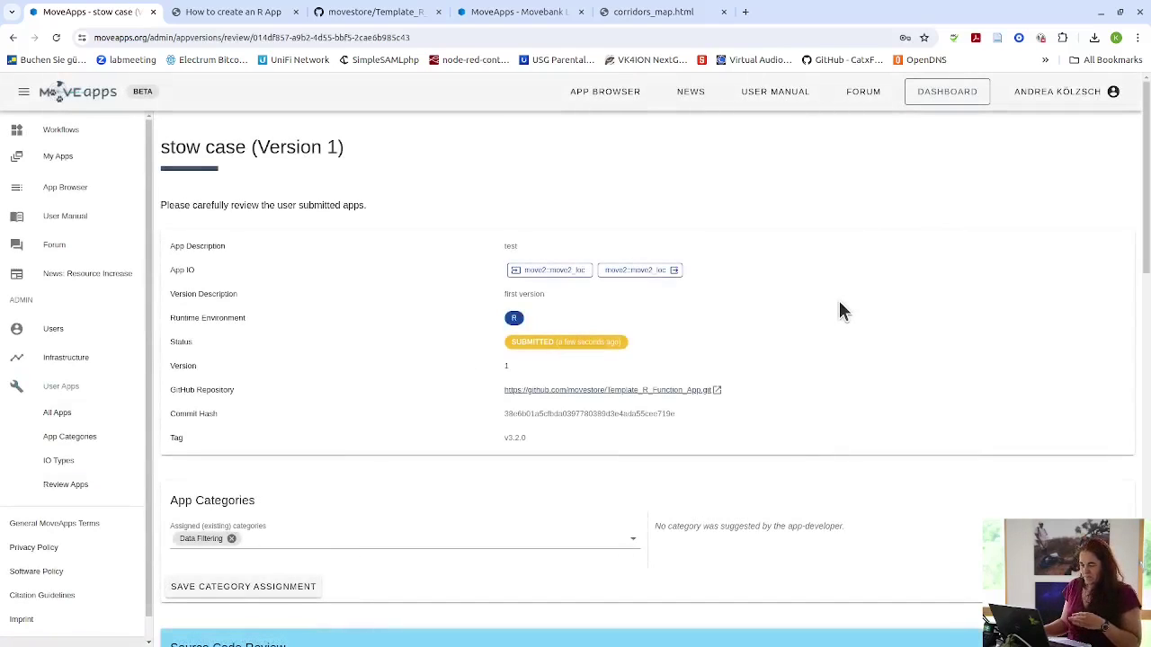
scroll(839, 301, "down", 2)
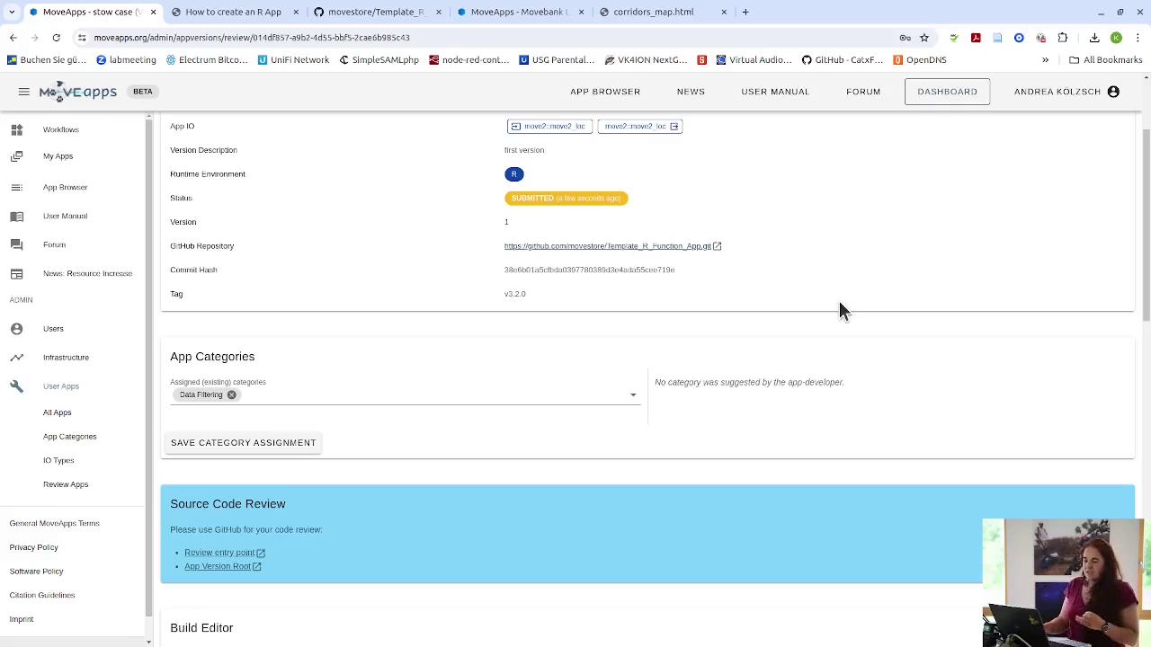
scroll(722, 494, "down", 2)
scroll(729, 502, "down", 6)
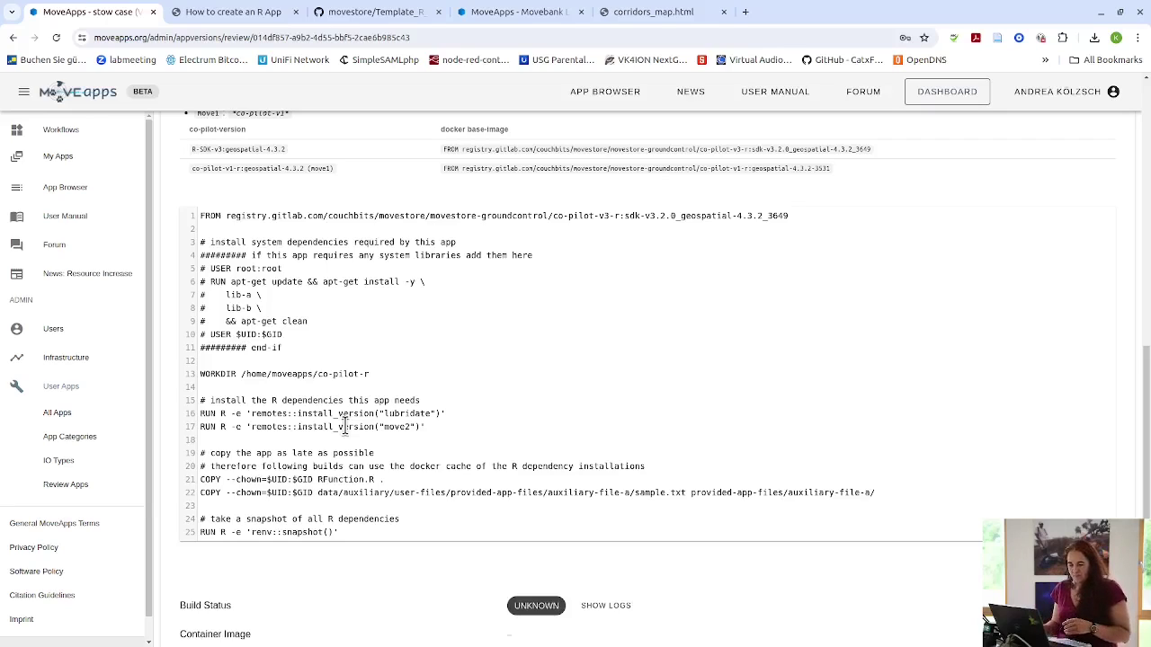
Build the Docker image for 'stow case' v3.2.0 so its status moves to Building.
scroll(375, 525, "down", 2)
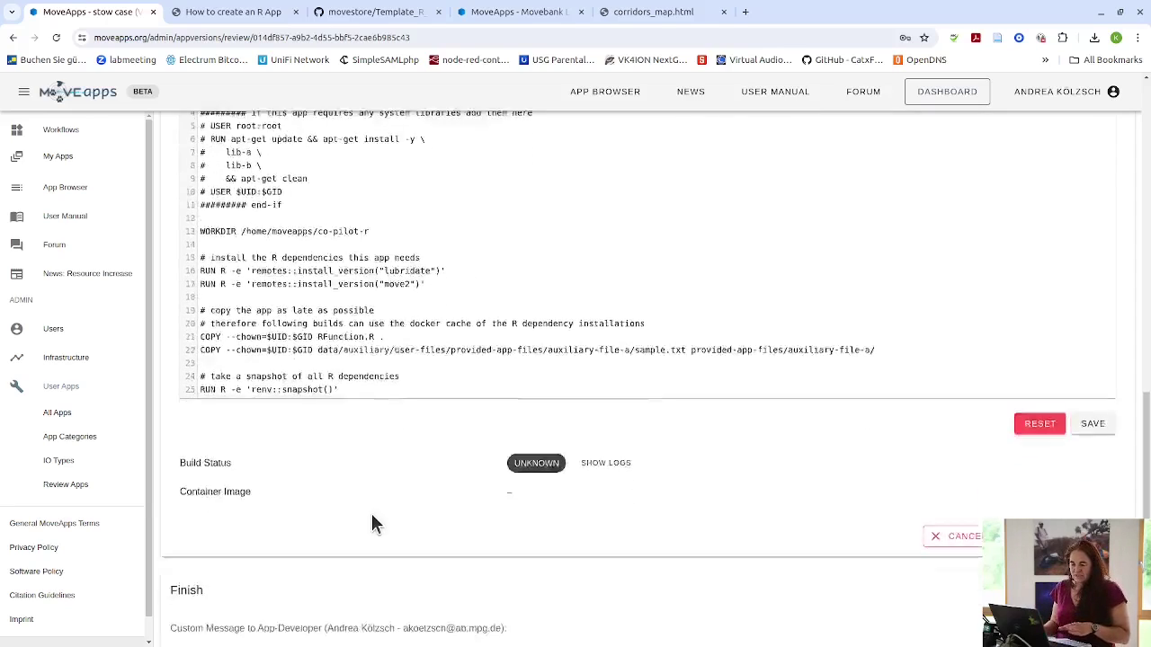
scroll(378, 512, "down", 1)
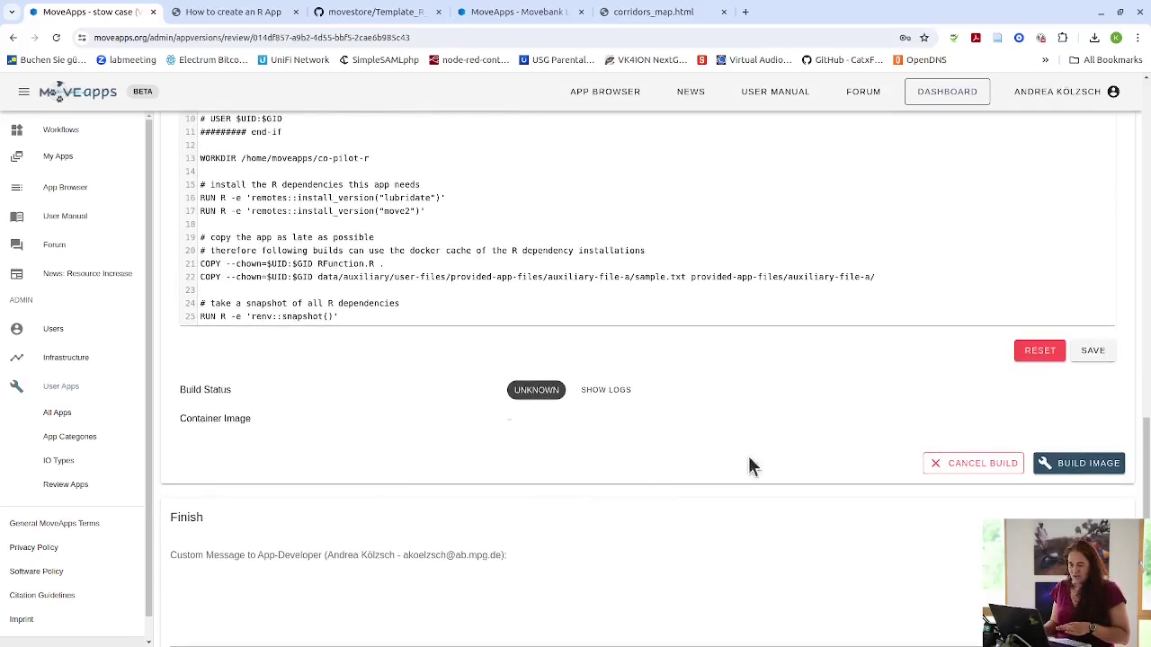
left_click(1091, 473)
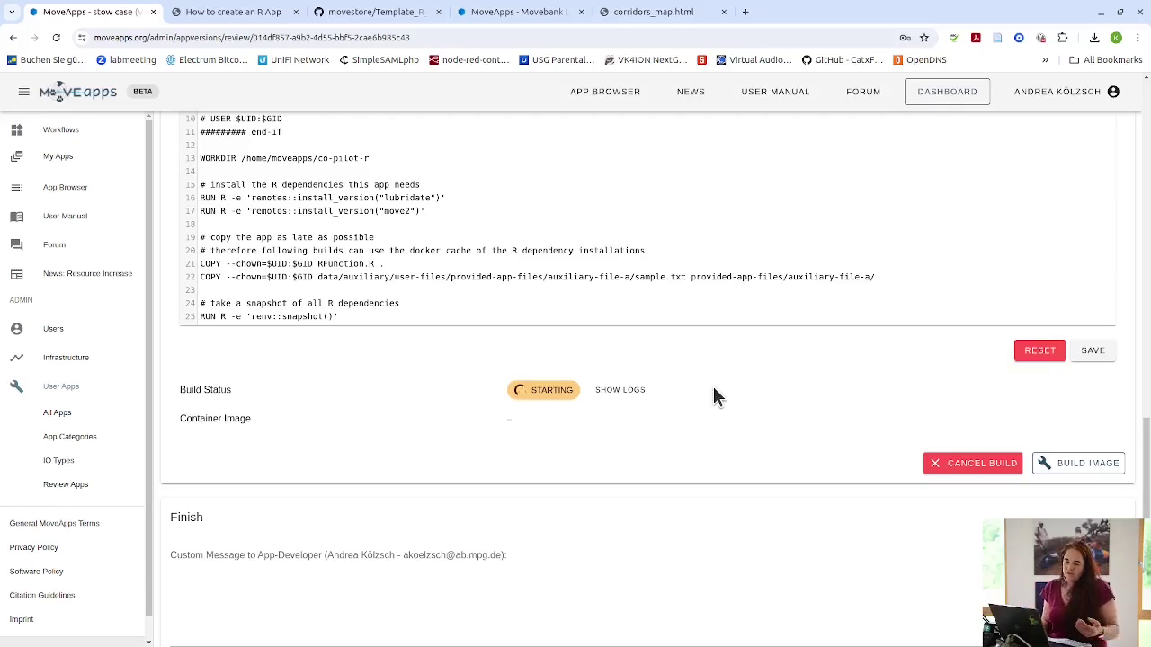
scroll(700, 409, "down", 1)
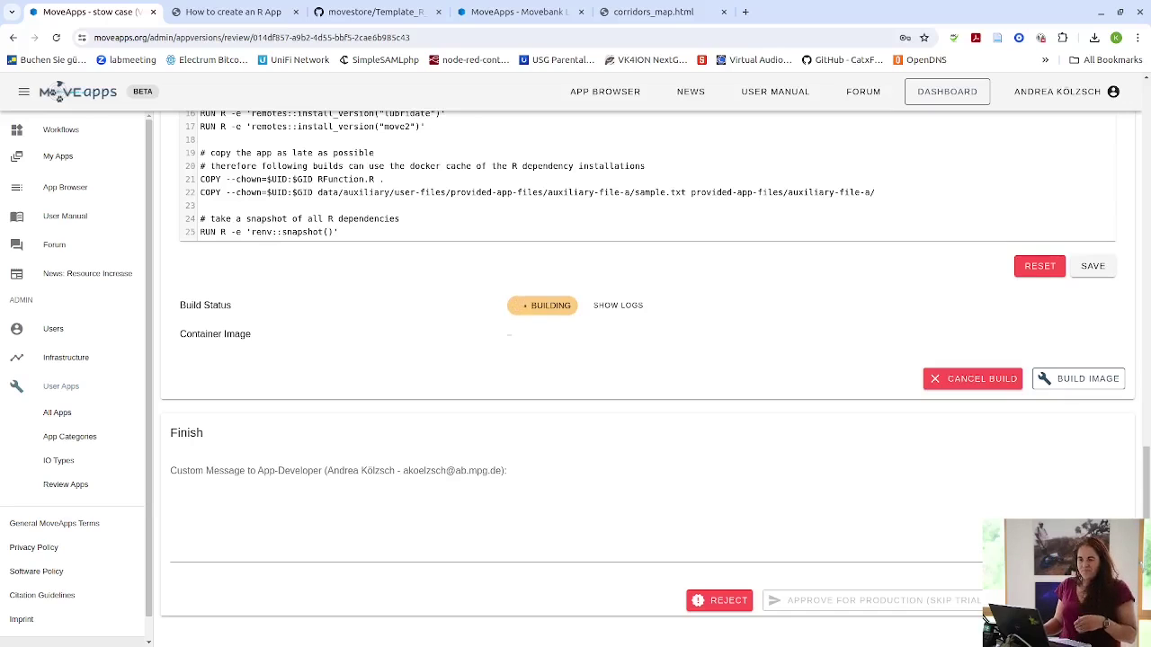
View the TRIAL Daily Rest/Foraging Sites app details, then return to My Apps.
left_click(58, 157)
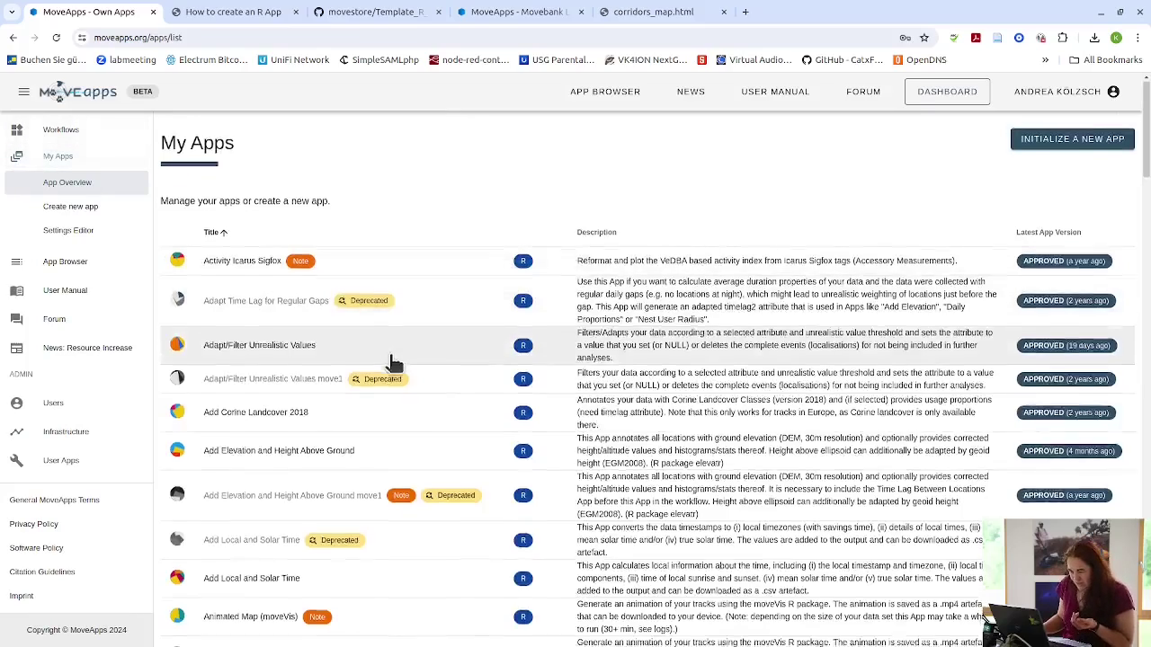
scroll(391, 367, "down", 4)
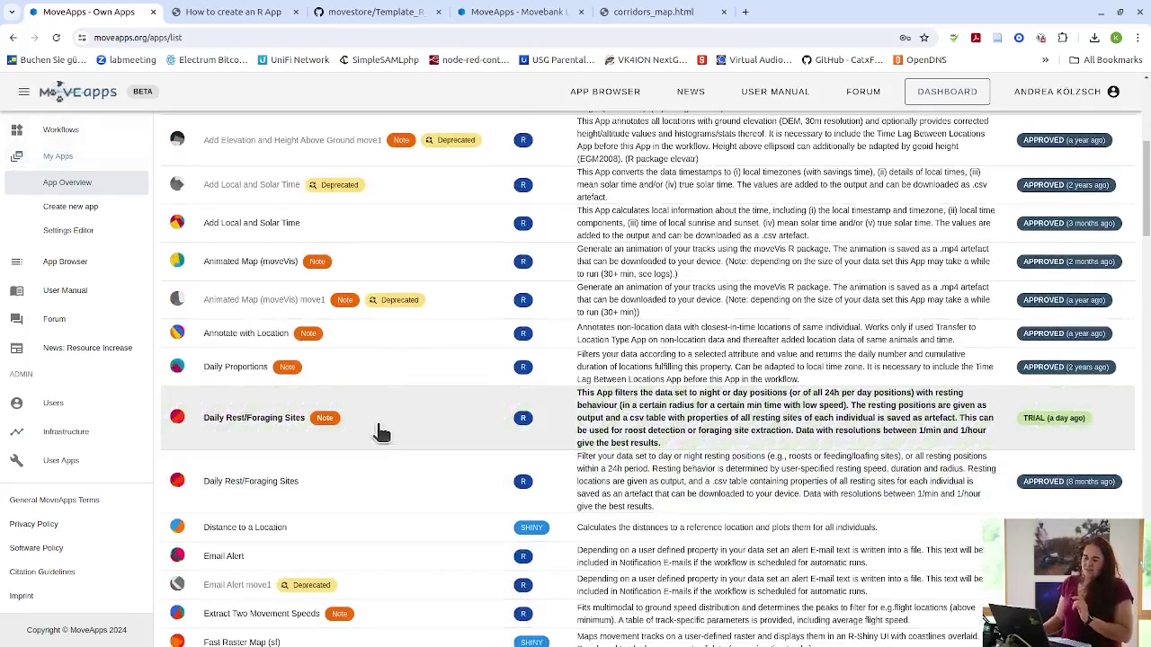
left_click(409, 423)
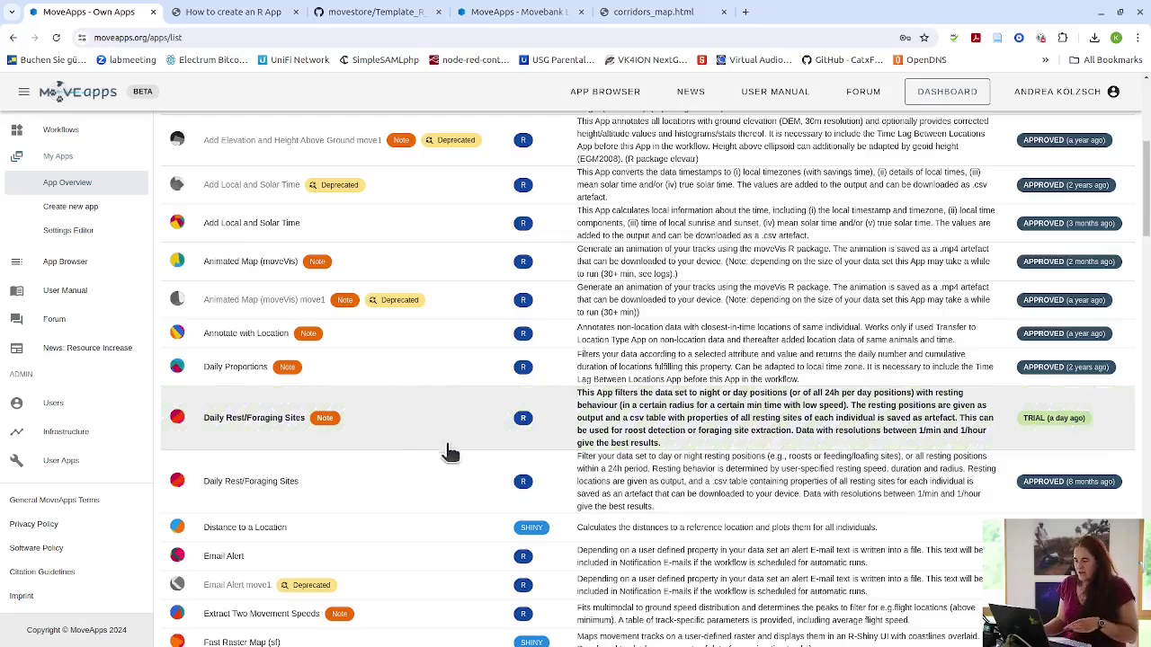
left_click(477, 426)
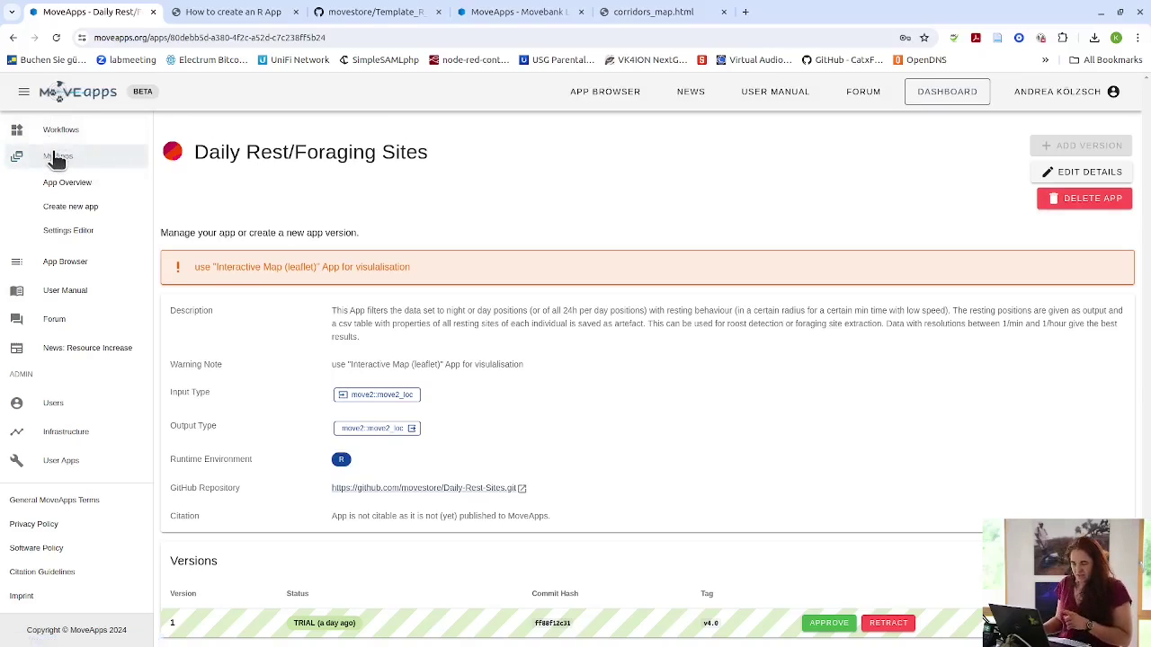
left_click(62, 164)
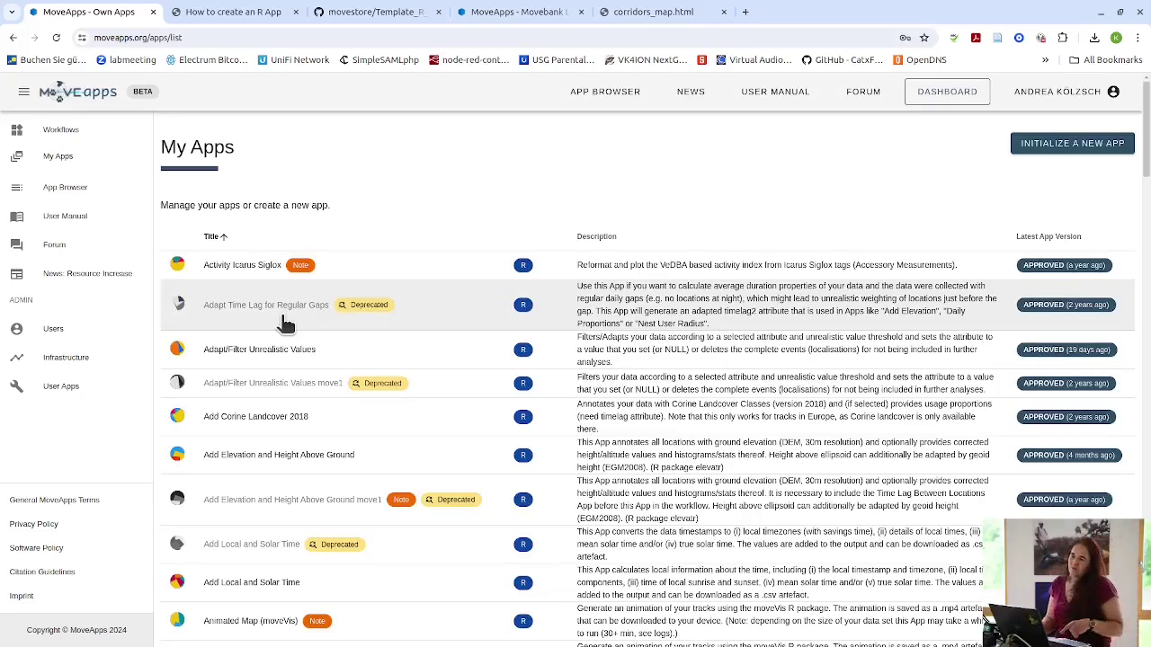
Preview the Activity Icarus Sigfox deprecation message and replacement fields, then cancel without deprecating.
left_click(247, 264)
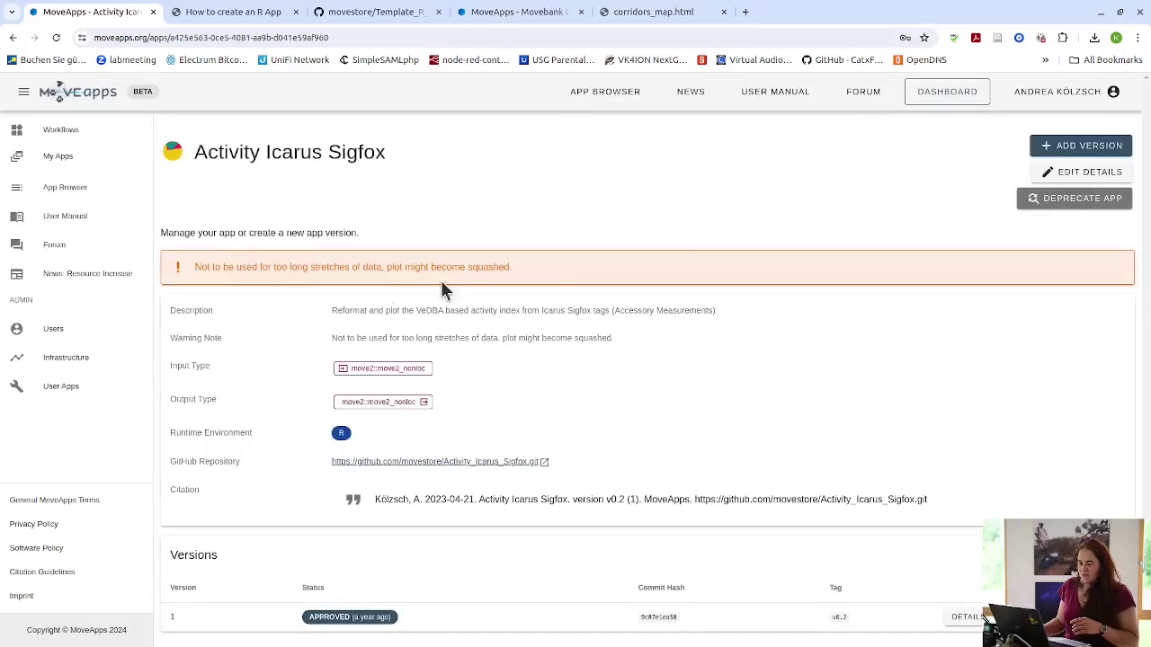
left_click(1073, 204)
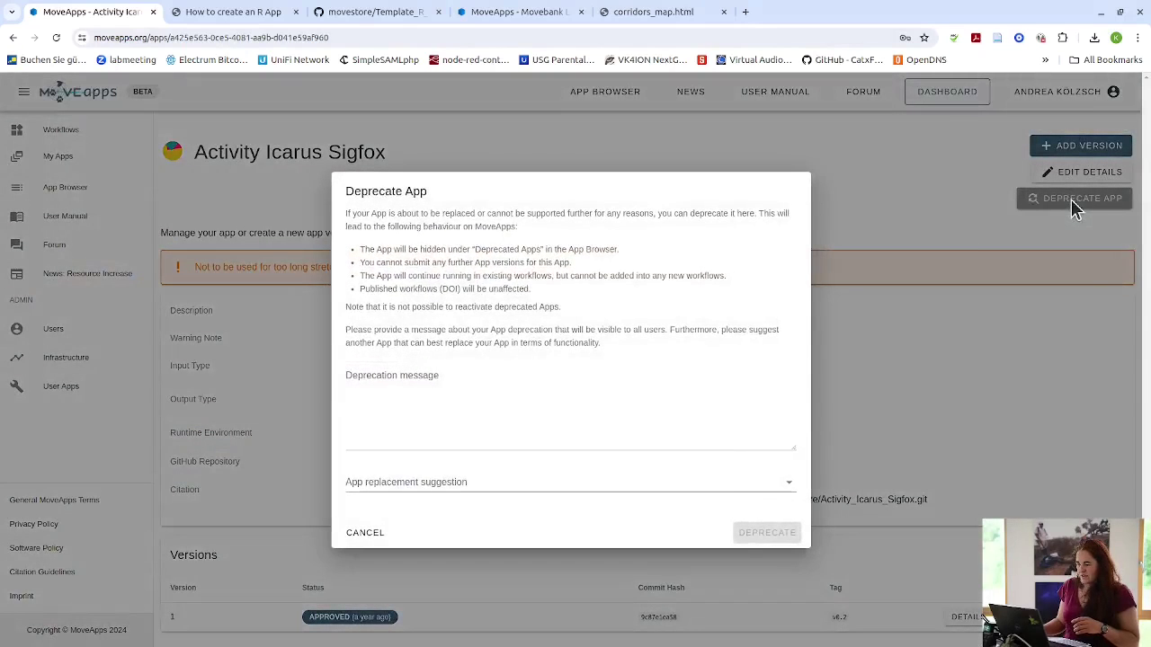
left_click(464, 395)
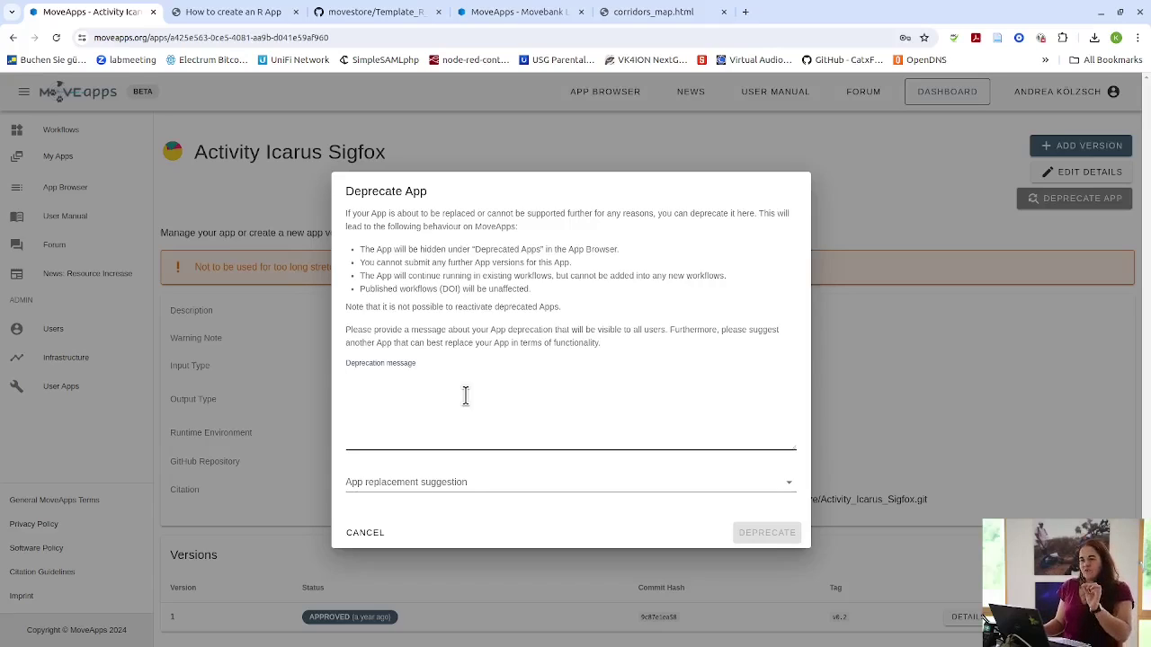
left_click(451, 484)
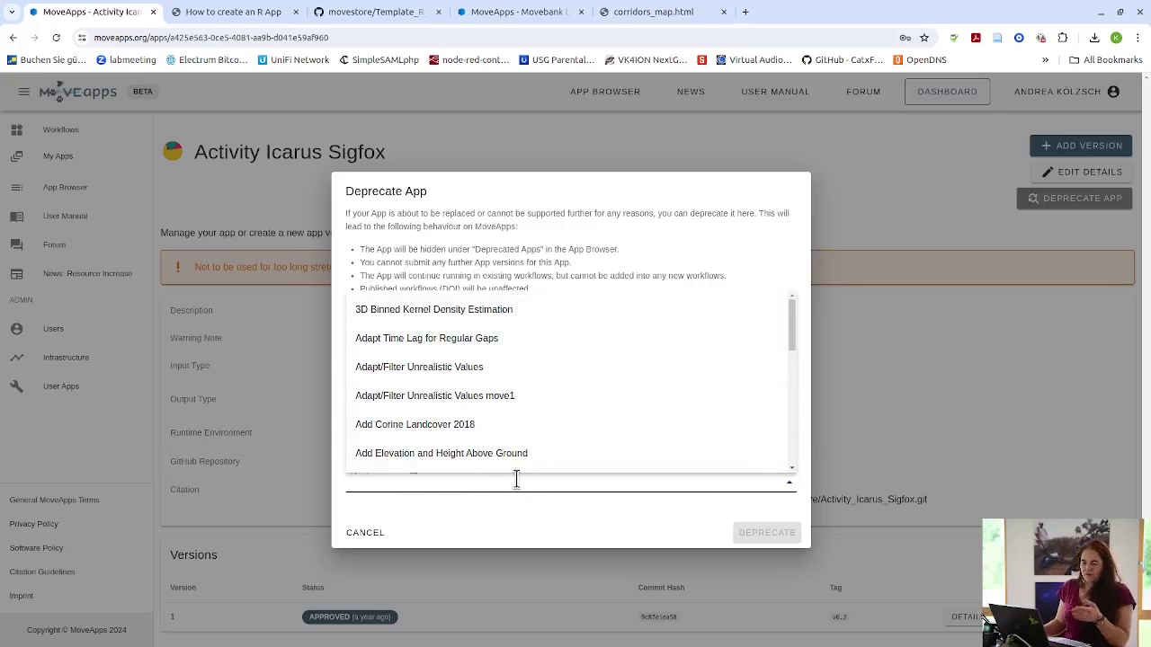
left_click(534, 523)
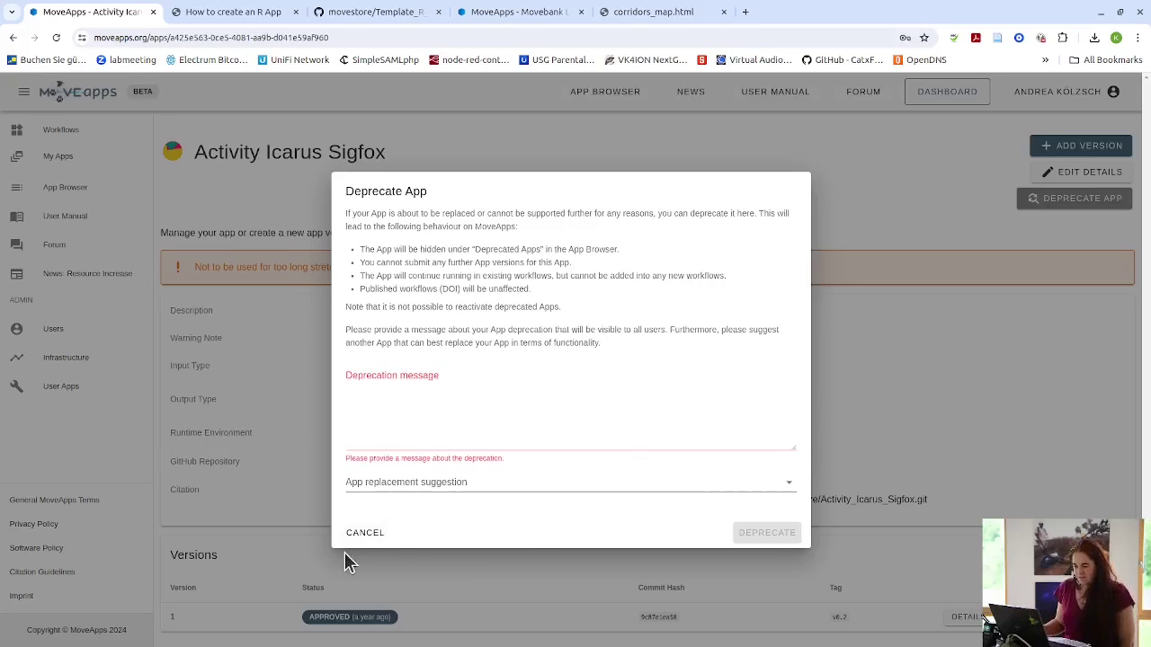
left_click(365, 533)
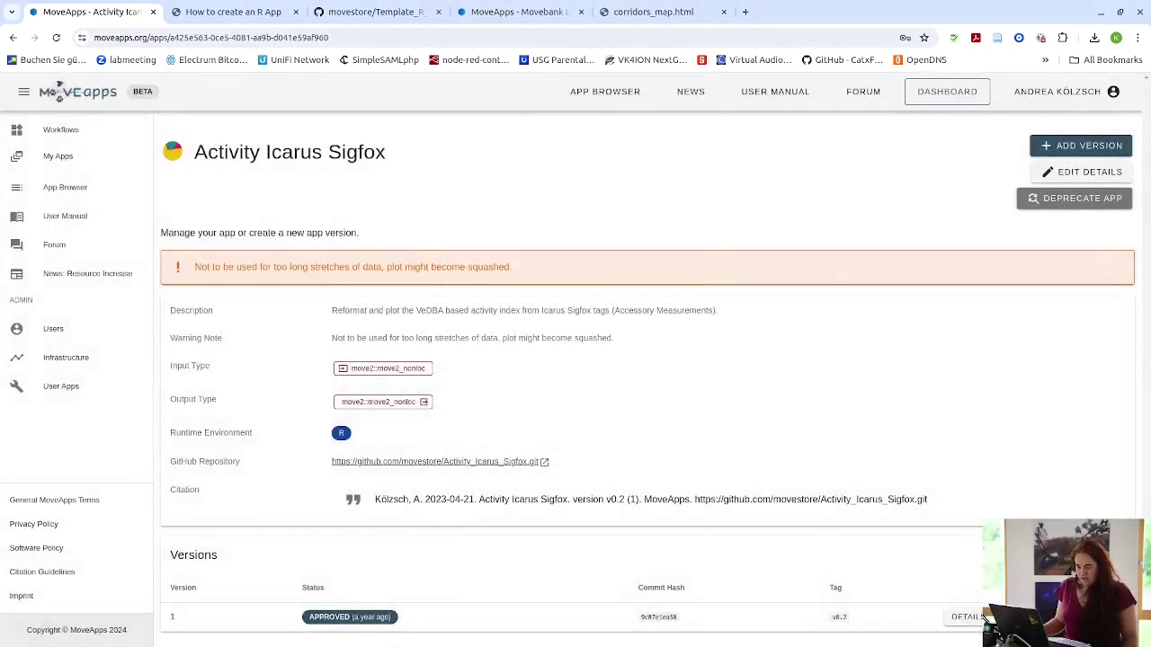